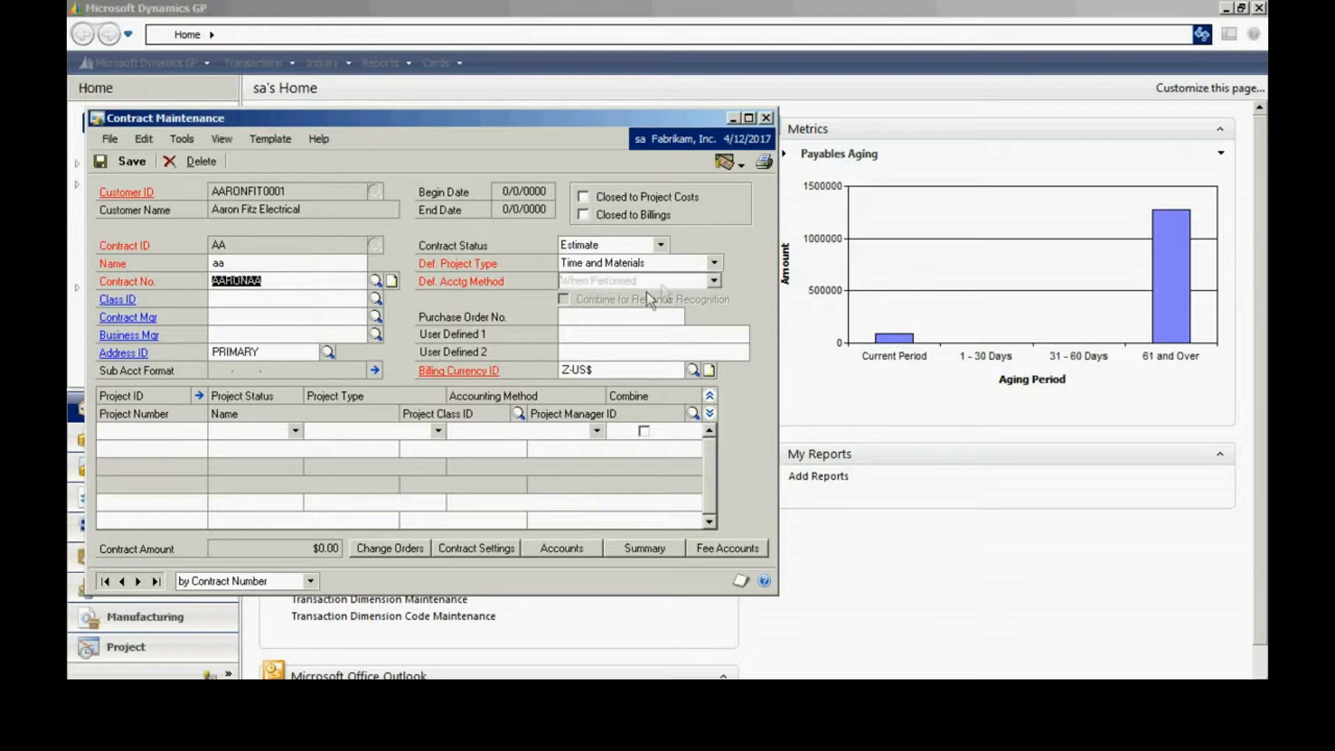
Add a project with ID AA and name aa to the new contract AARONAA.
{"action": "left_click", "coordinate": [180, 431]}
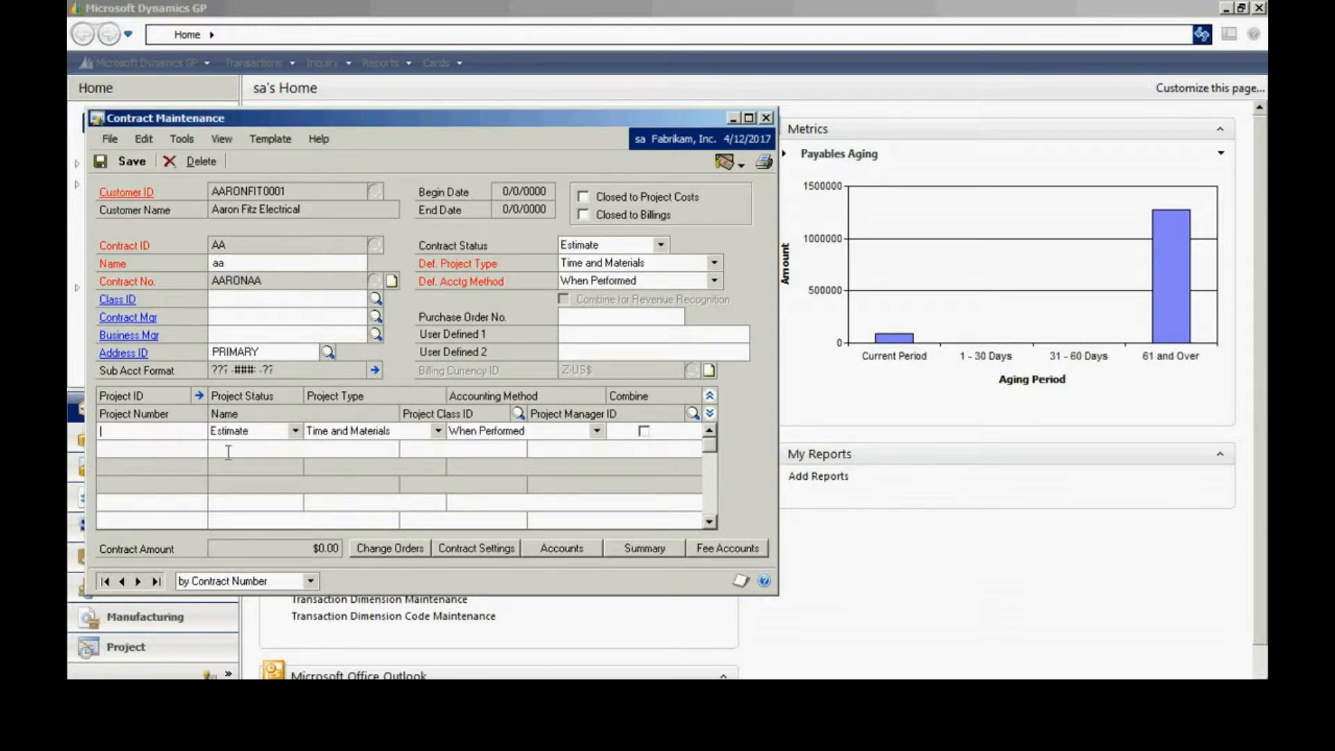
{"action": "type", "text": "AA"}
{"action": "key", "text": "Tab"}
{"action": "key", "text": "Tab"}
{"action": "key", "text": "Tab"}
{"action": "key", "text": "Tab"}
{"action": "key", "text": "Tab"}
{"action": "key", "text": "Tab"}
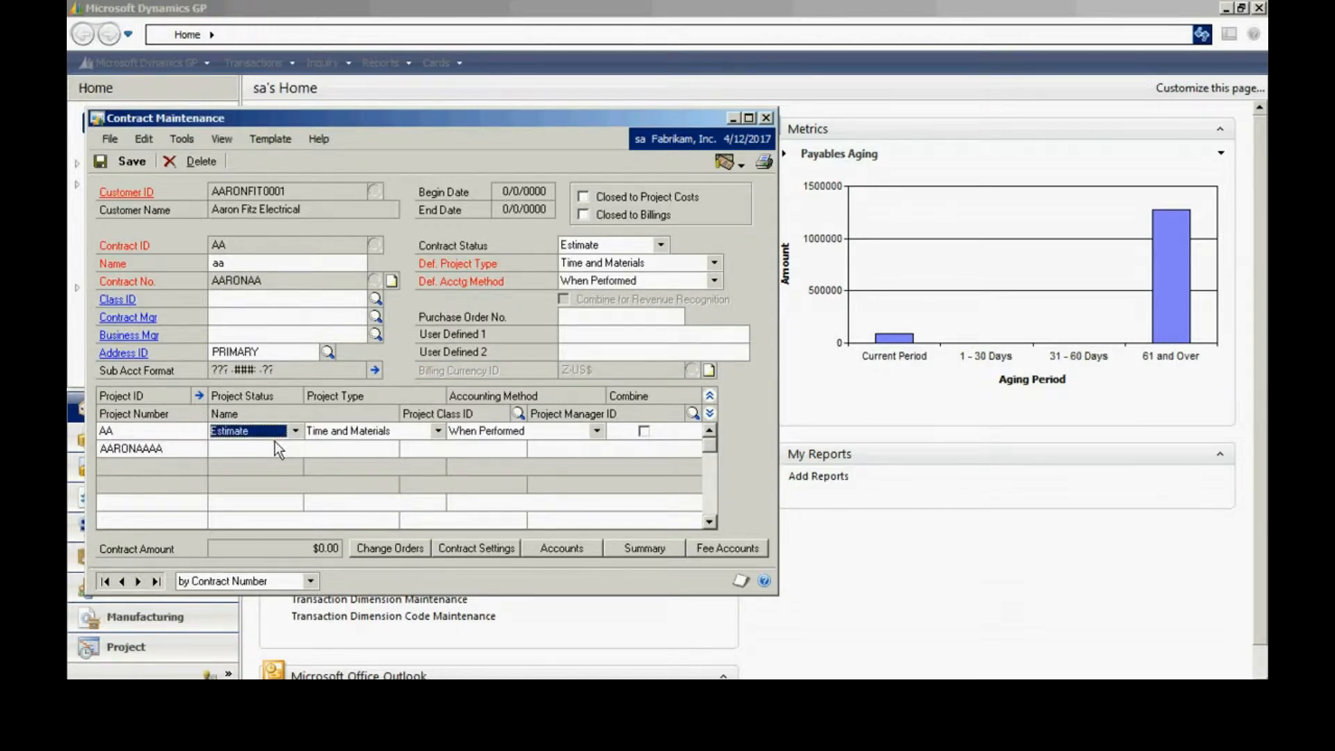
{"action": "type", "text": "aa"}
{"action": "key", "text": "Tab"}
Open the budget of project AA and add the CONSULTING cost category as its first line.
{"action": "left_click", "coordinate": [200, 395]}
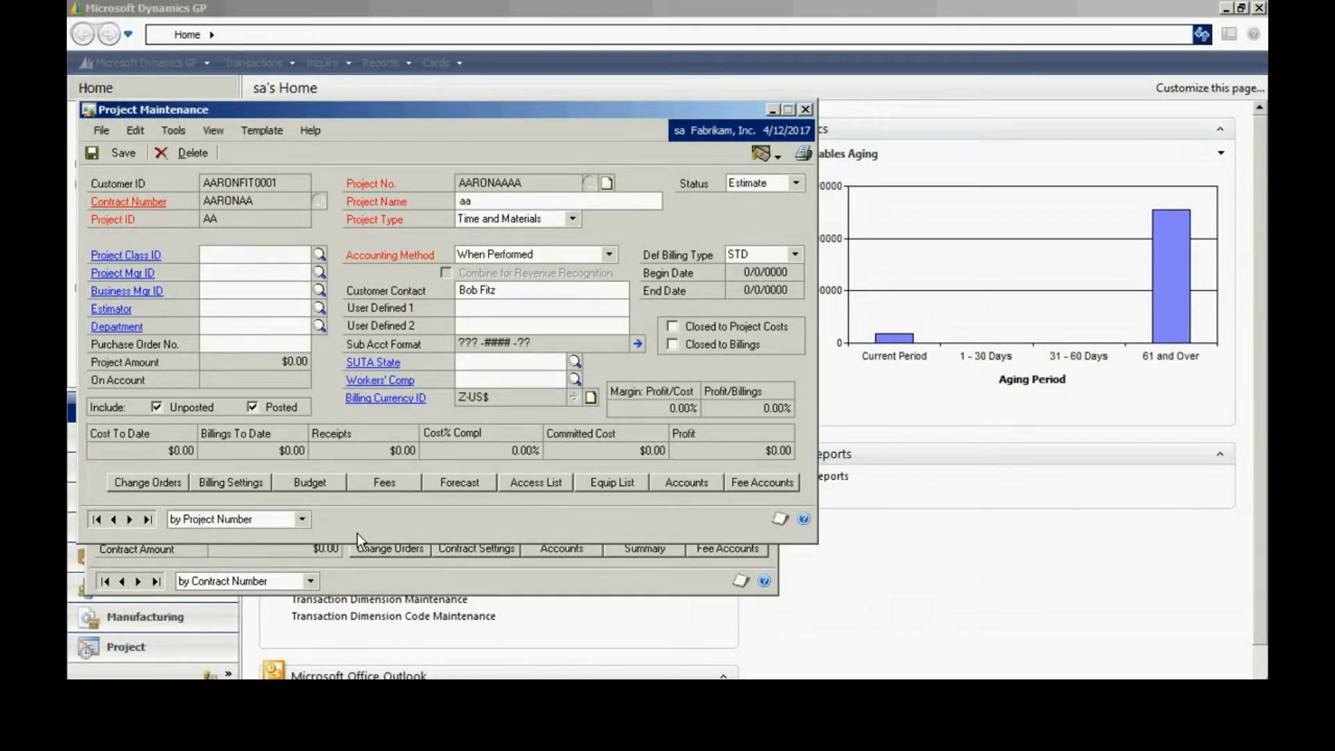
{"action": "left_click", "coordinate": [312, 482]}
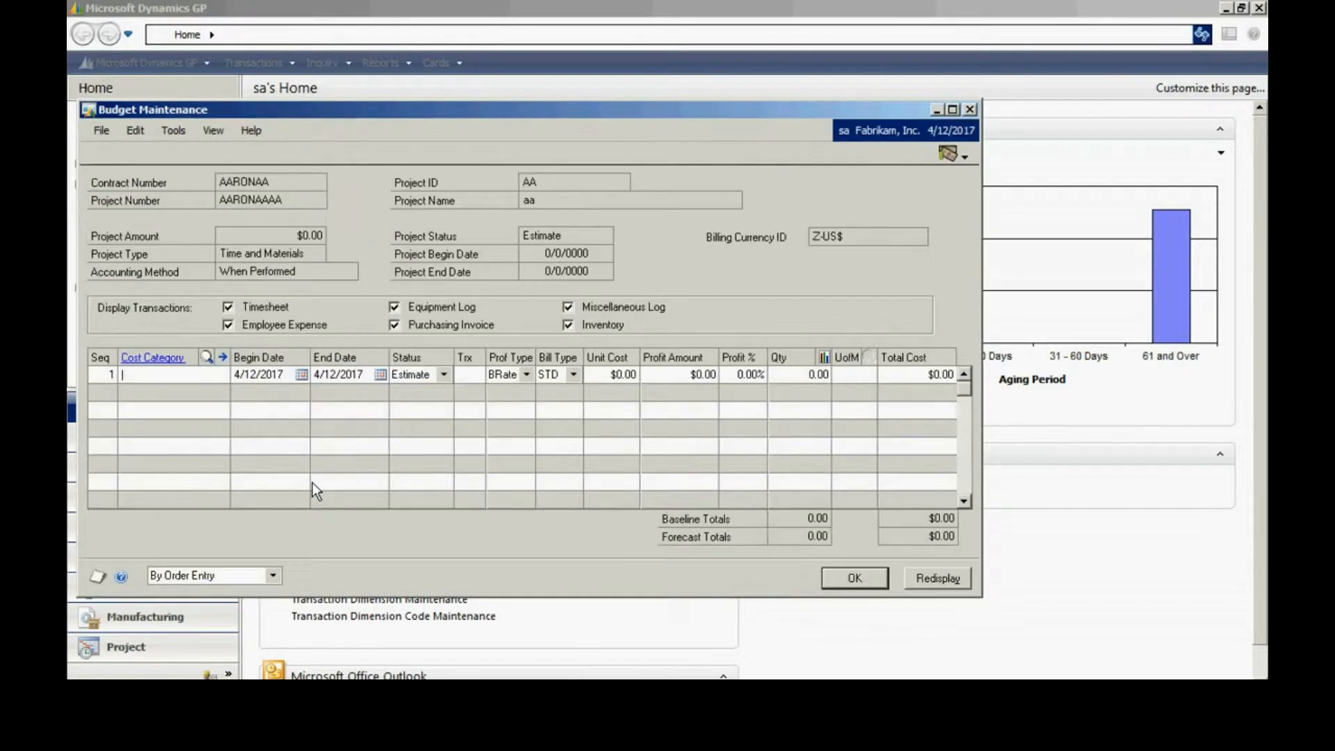
{"action": "left_click", "coordinate": [206, 358]}
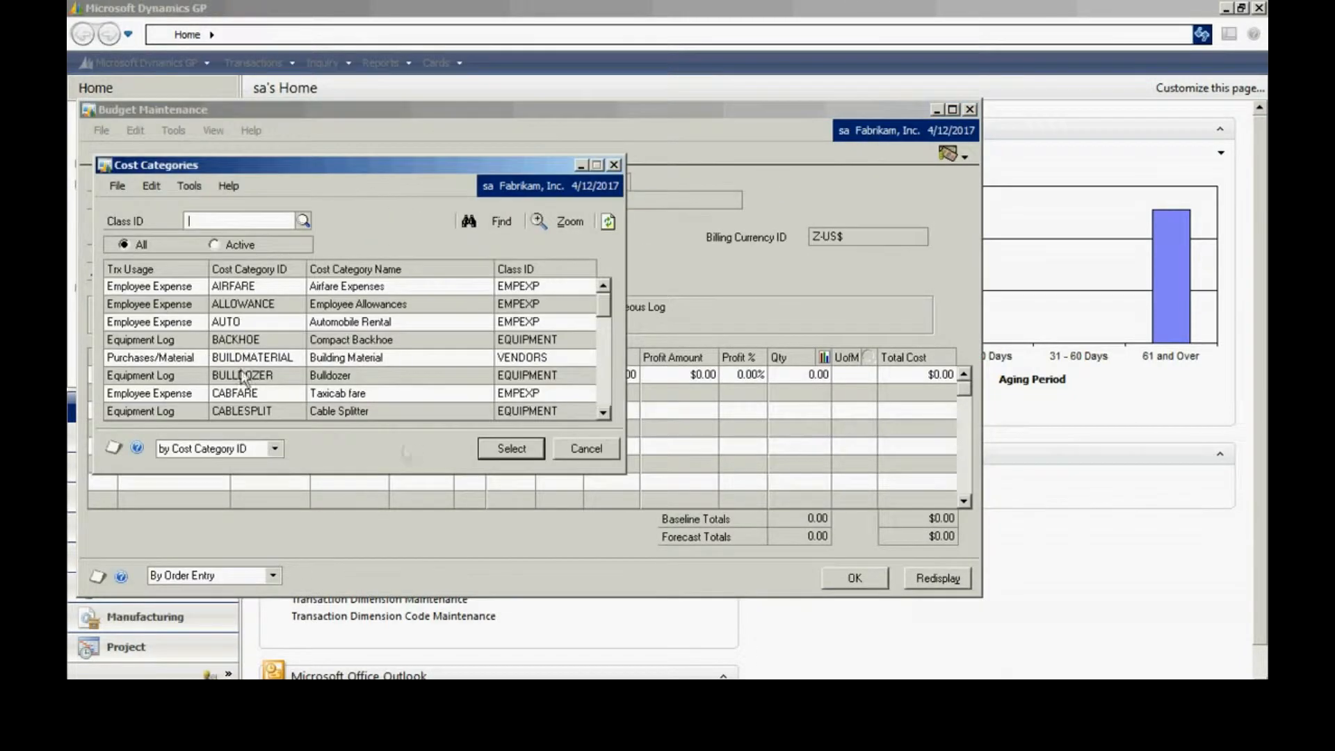
{"action": "left_click", "coordinate": [604, 399]}
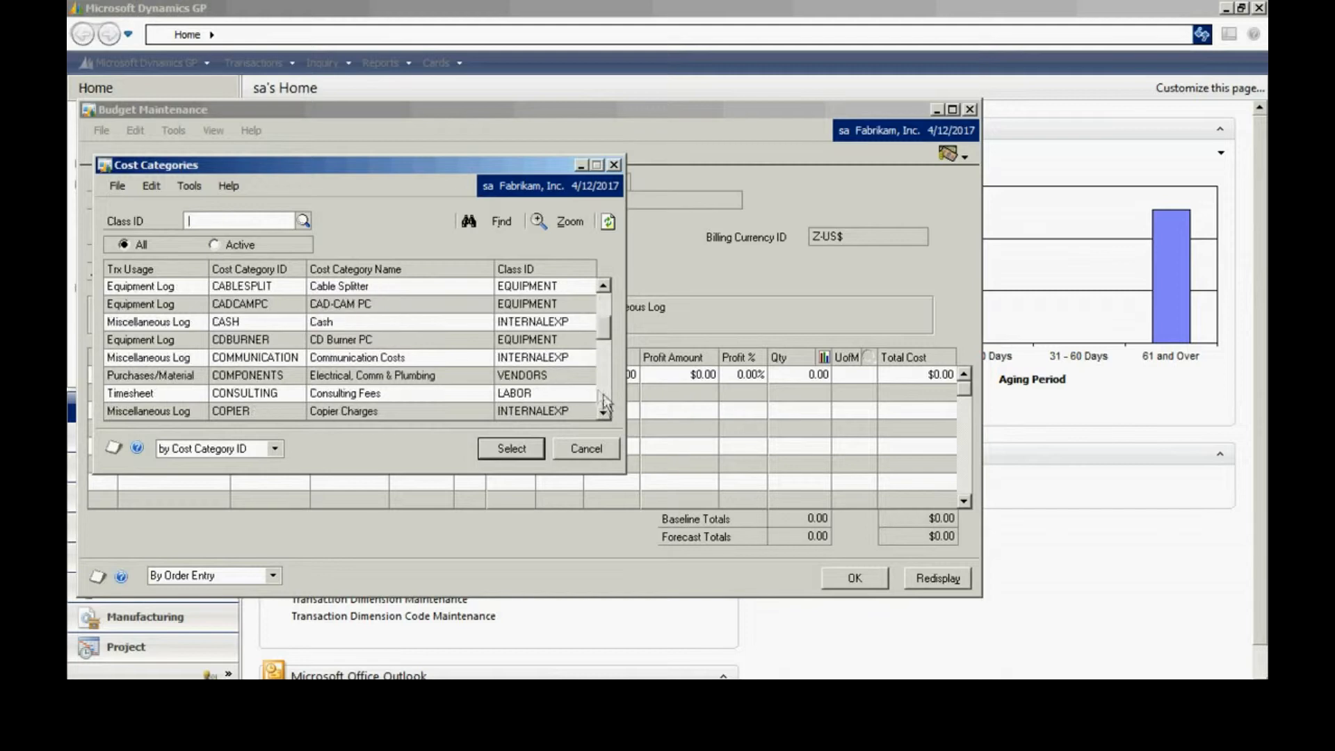
{"action": "left_click", "coordinate": [298, 391]}
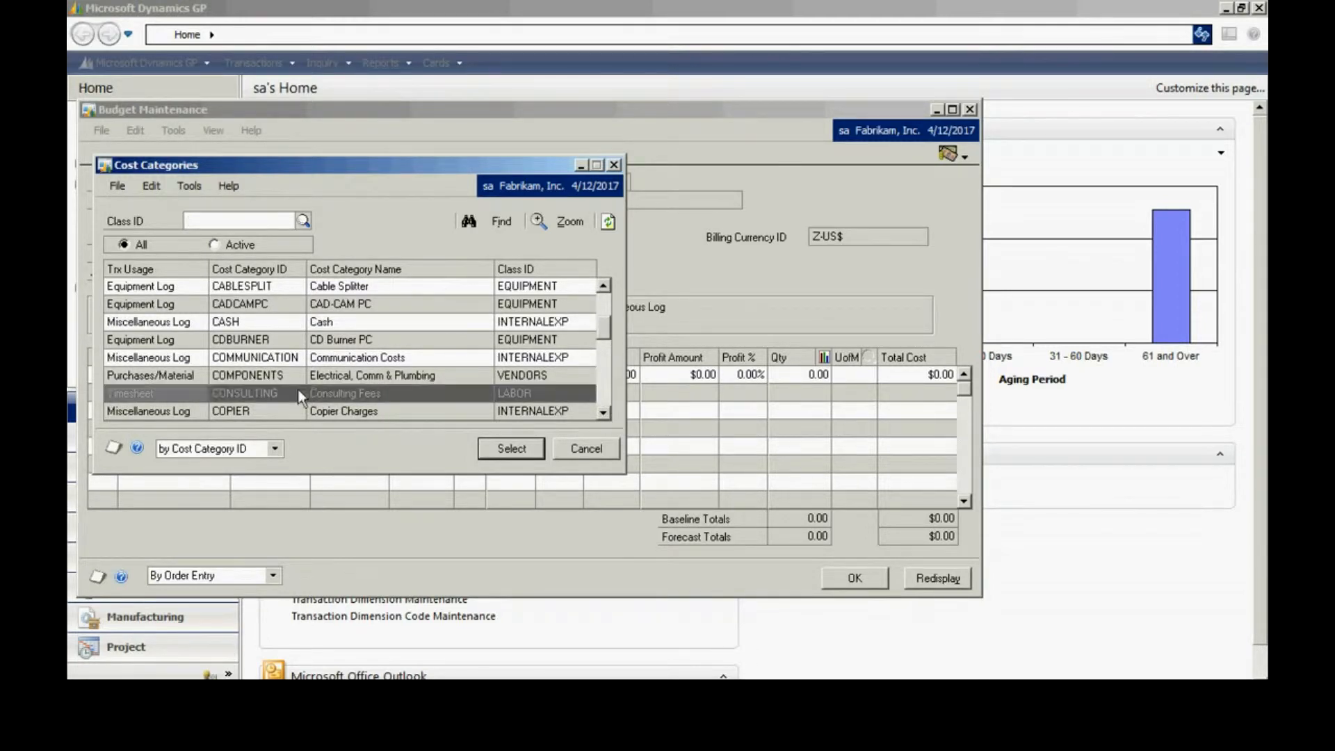
{"action": "left_click", "coordinate": [511, 451]}
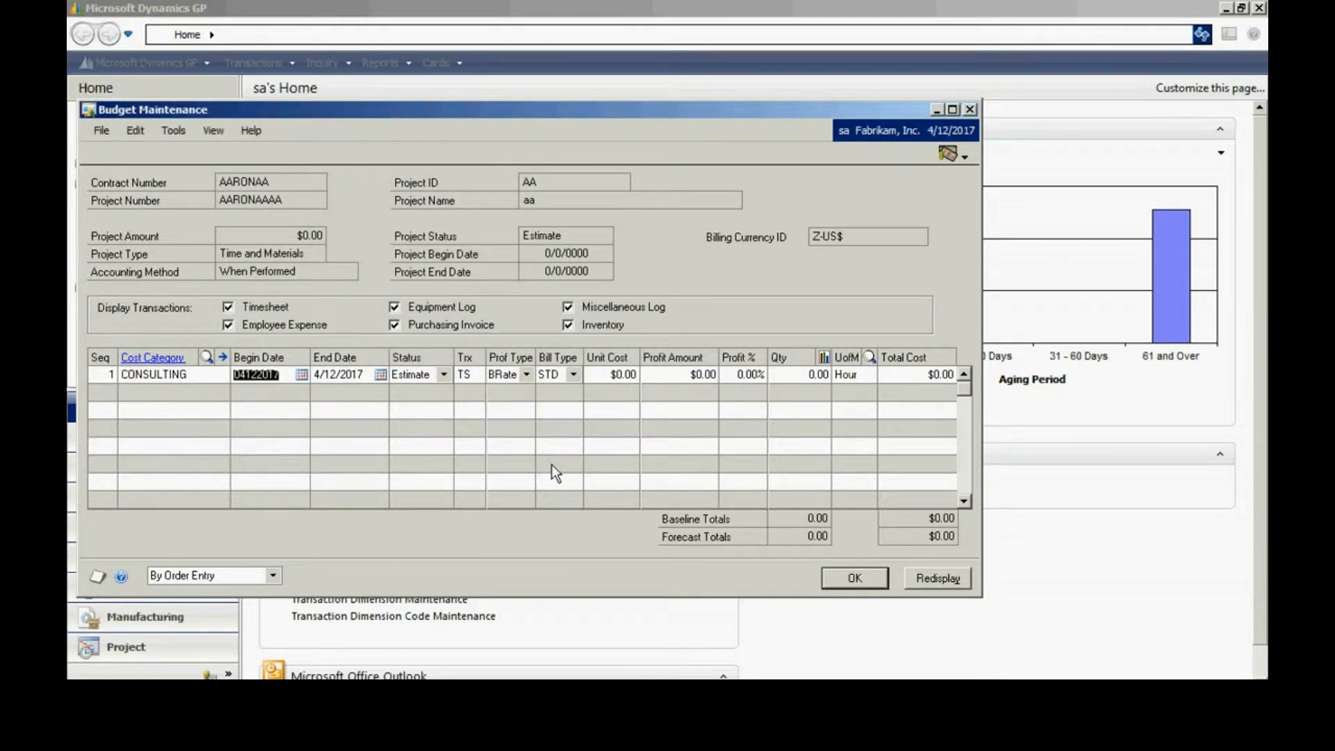
Set the CONSULTING budget line's unit cost to $45.00 and its profit amount to $100.00.
{"action": "key", "text": "Tab"}
{"action": "key", "text": "Tab"}
{"action": "key", "text": "Tab"}
{"action": "key", "text": "Tab"}
{"action": "key", "text": "Tab"}
{"action": "type", "text": "0.45"}
{"action": "type", "text": "00"}
{"action": "key", "text": "Tab"}
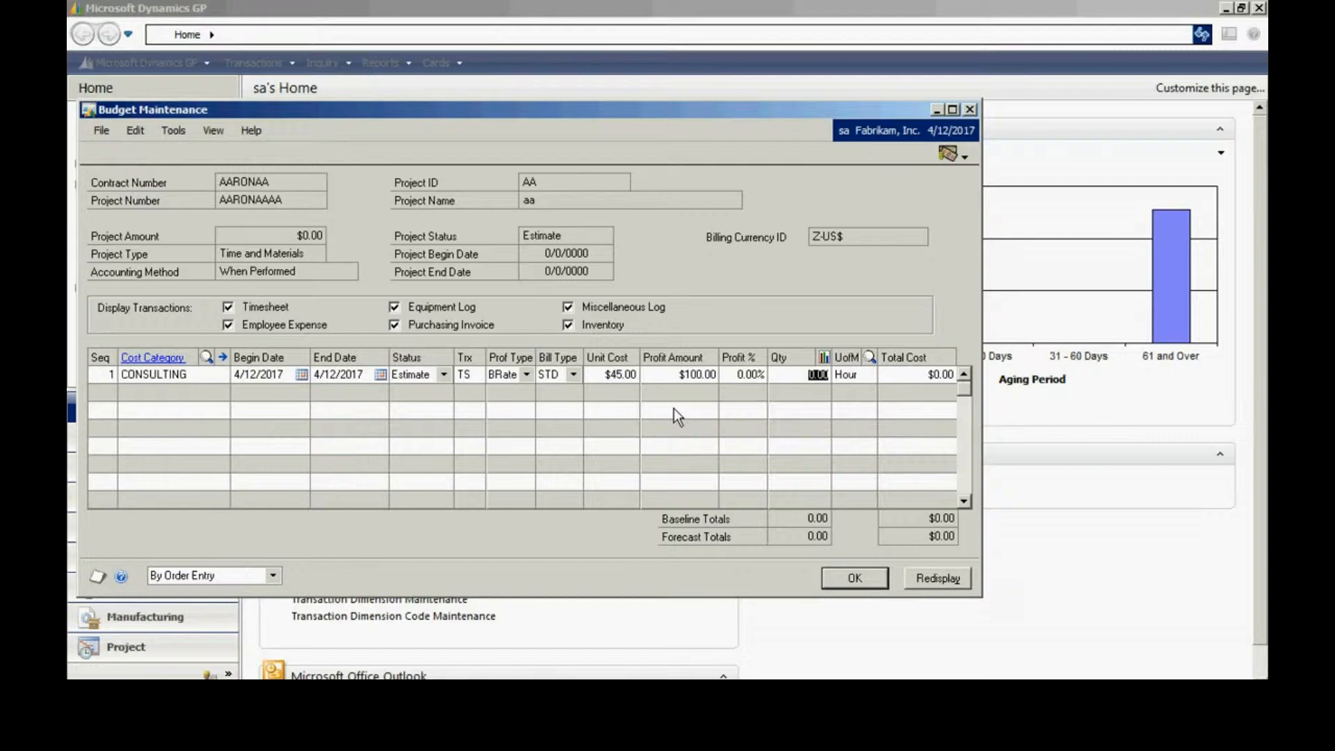
Set the CONSULTING budget line's quantity to 100.00 and accept the project budget.
{"action": "type", "text": "100."}
{"action": "type", "text": "00"}
{"action": "key", "text": "Tab"}
{"action": "key", "text": "Tab"}
{"action": "key", "text": "Tab"}
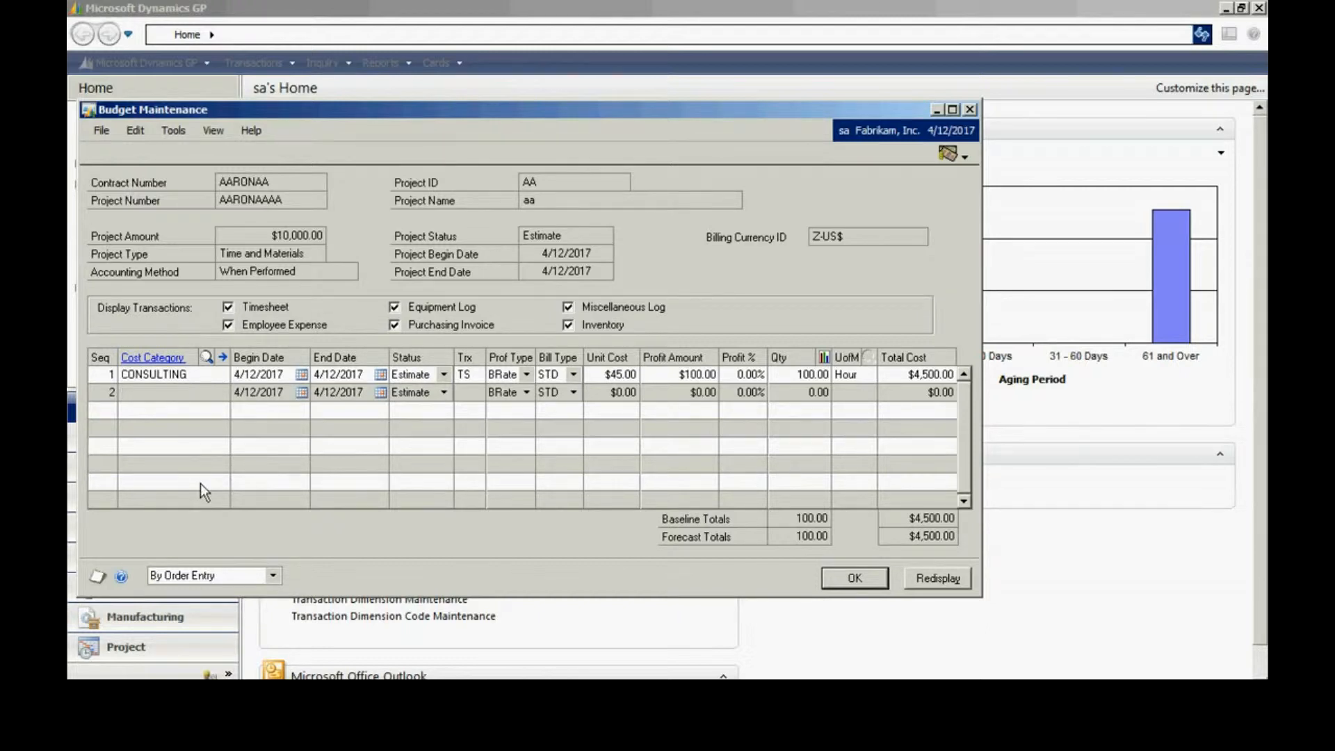
{"action": "left_click", "coordinate": [857, 578]}
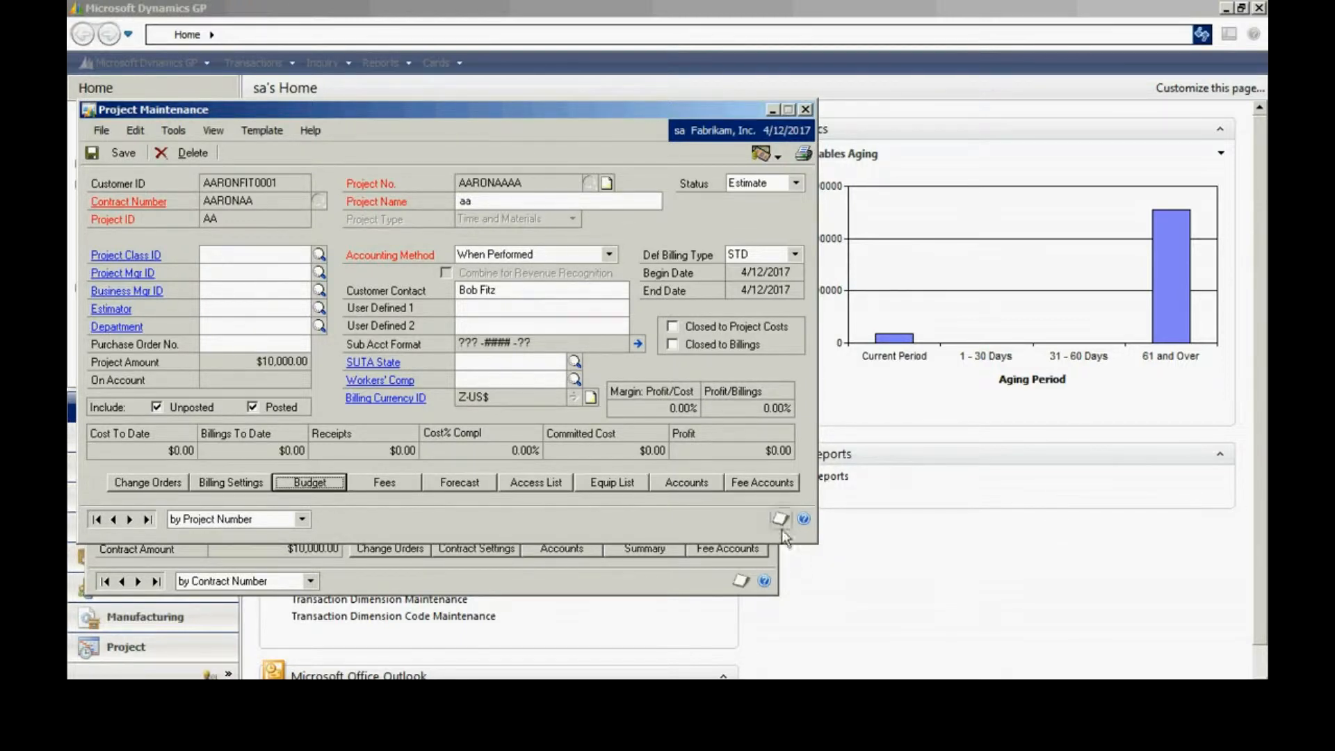
Copy all PA employees to the project's employee access list, and save and close the project record.
{"action": "left_click", "coordinate": [527, 484]}
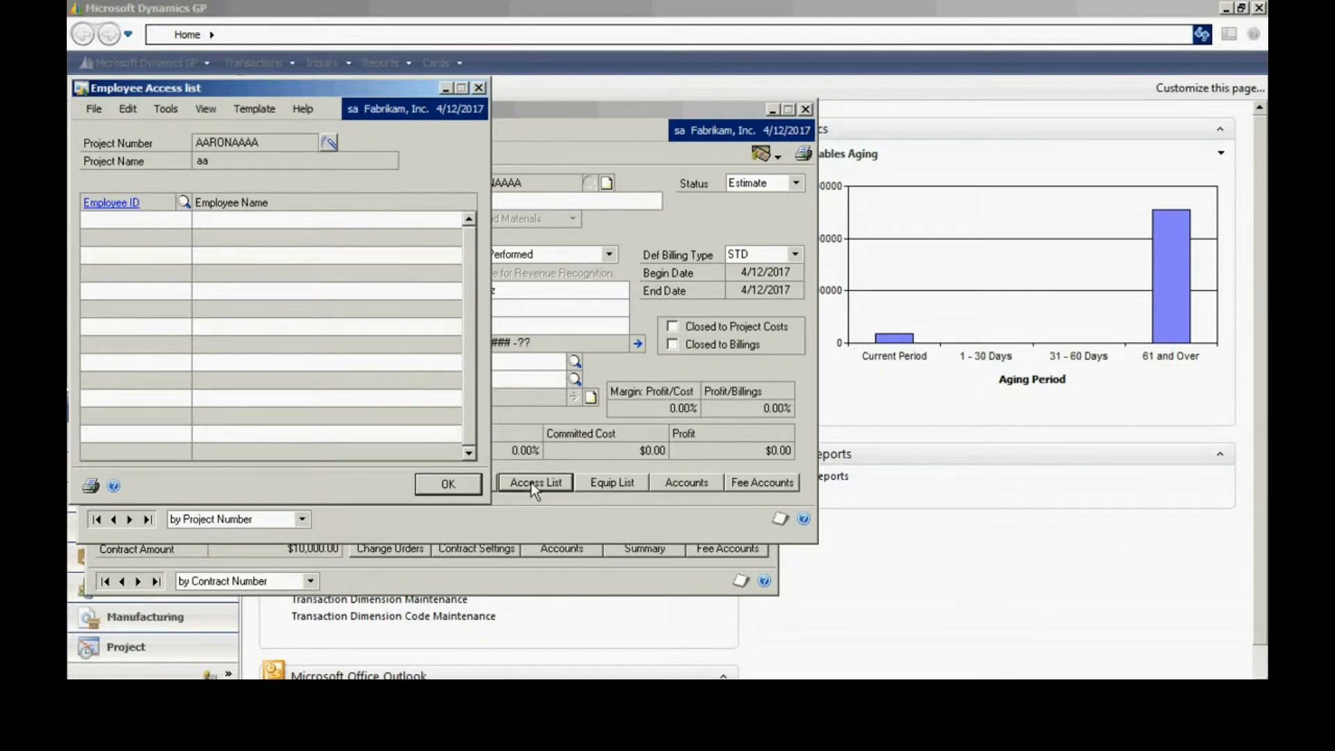
{"action": "left_click", "coordinate": [331, 142]}
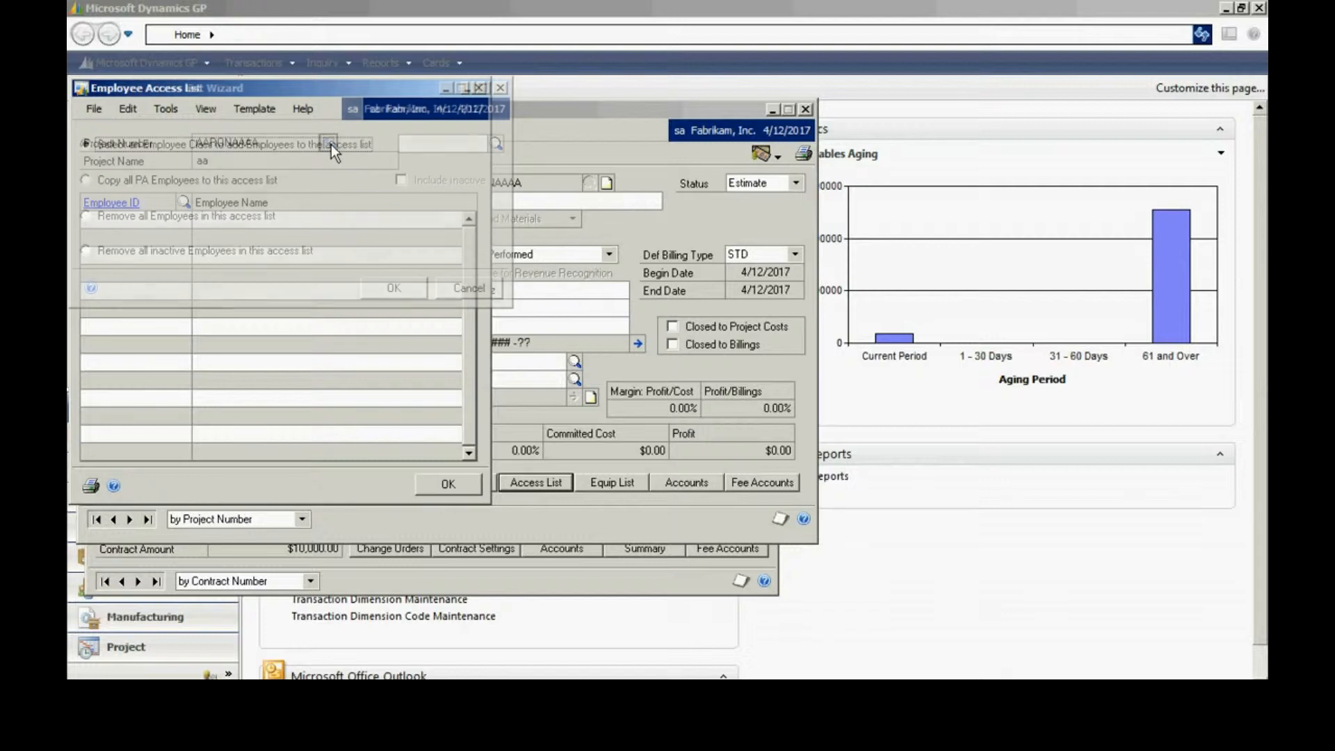
{"action": "left_click", "coordinate": [88, 181]}
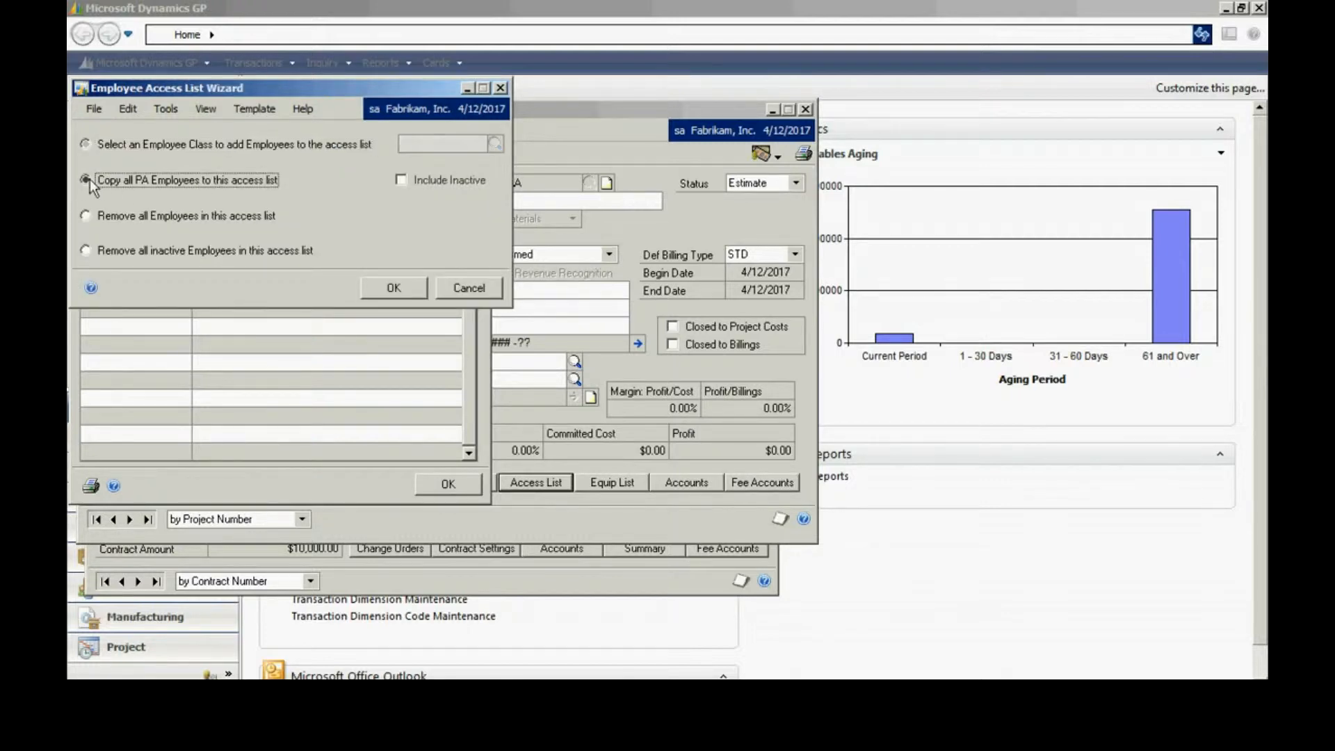
{"action": "left_click", "coordinate": [395, 288]}
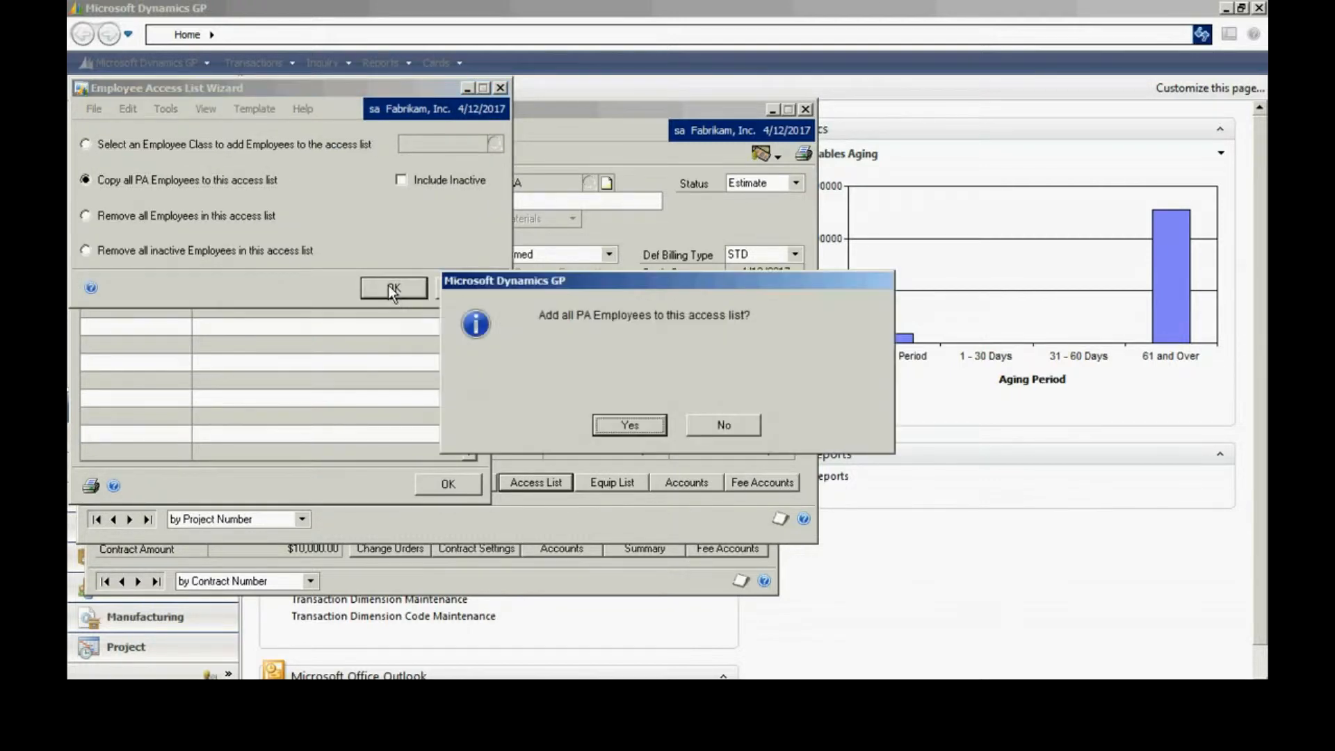
{"action": "left_click", "coordinate": [616, 427]}
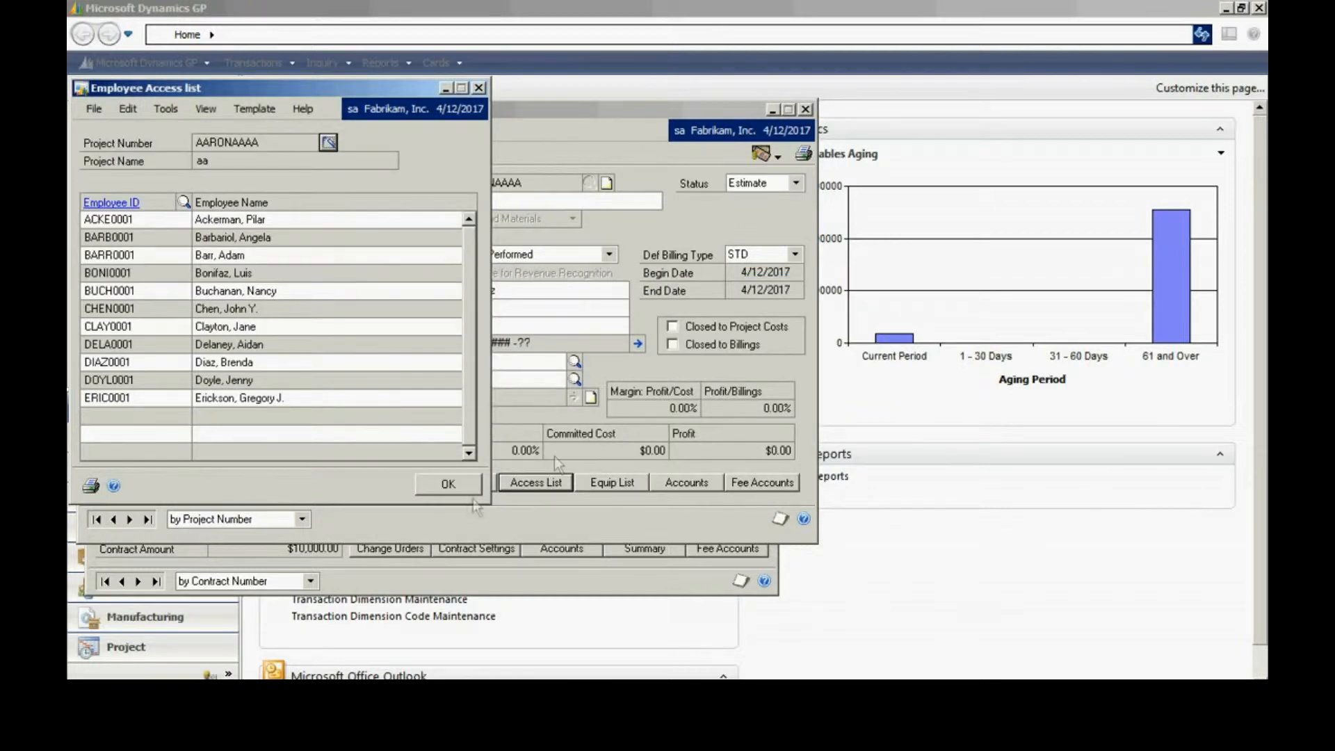
{"action": "left_click", "coordinate": [446, 484]}
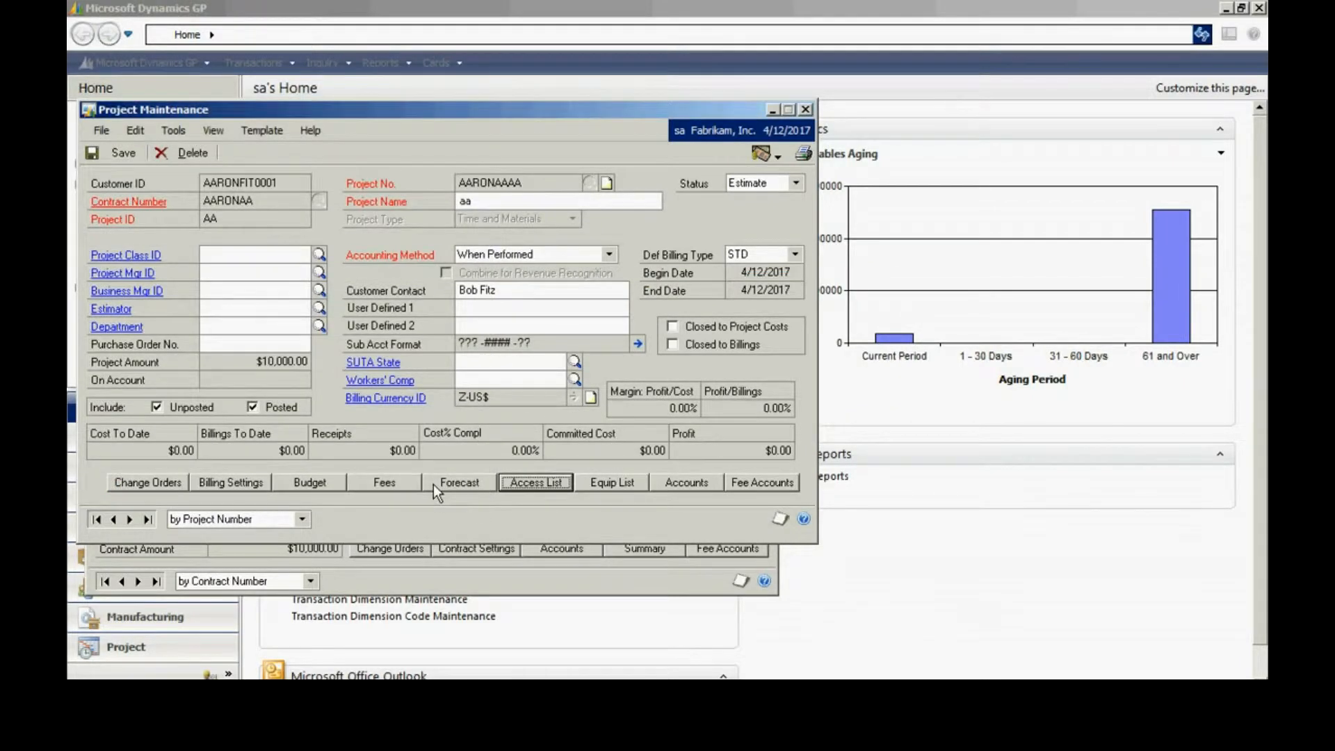
{"action": "left_click", "coordinate": [119, 150]}
{"action": "left_click", "coordinate": [806, 110]}
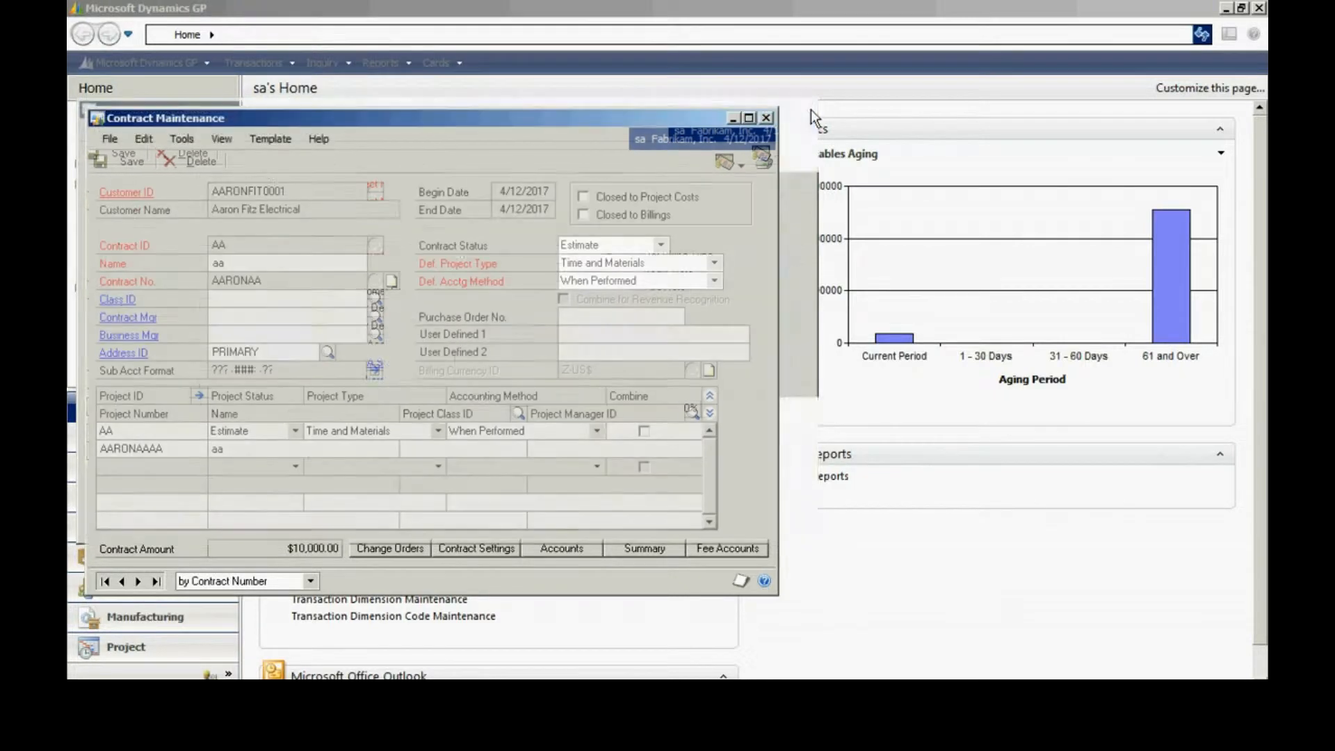
Change the contract status to Open, roll the change down to its projects, and save and close the contract.
{"action": "left_click", "coordinate": [663, 245]}
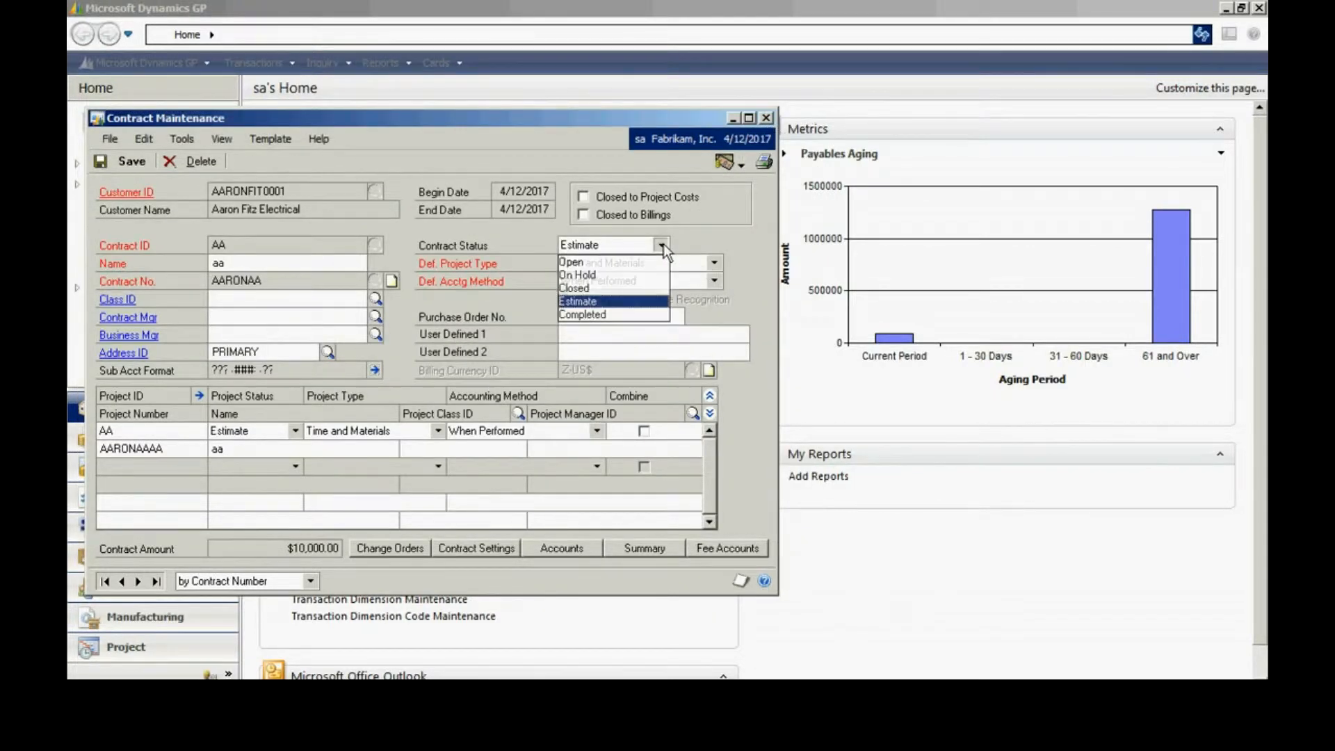
{"action": "left_click", "coordinate": [638, 263]}
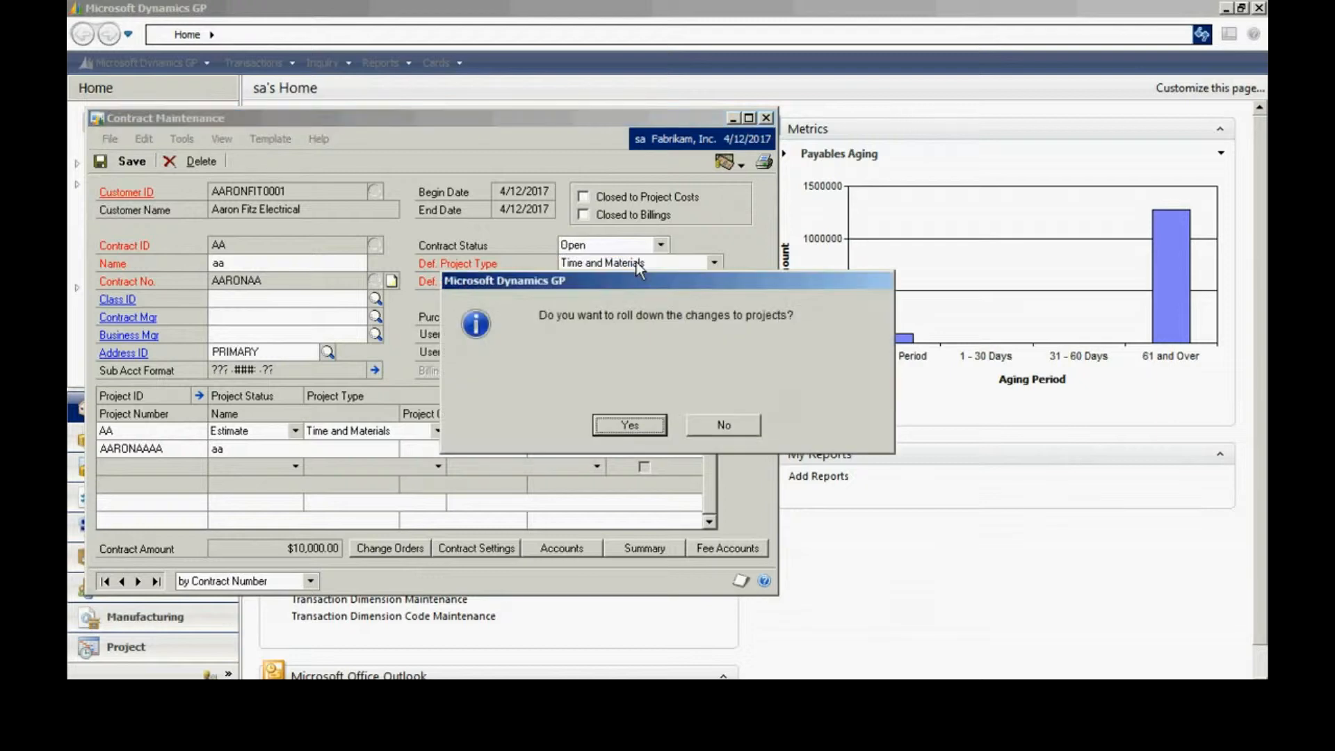
{"action": "left_click", "coordinate": [631, 425]}
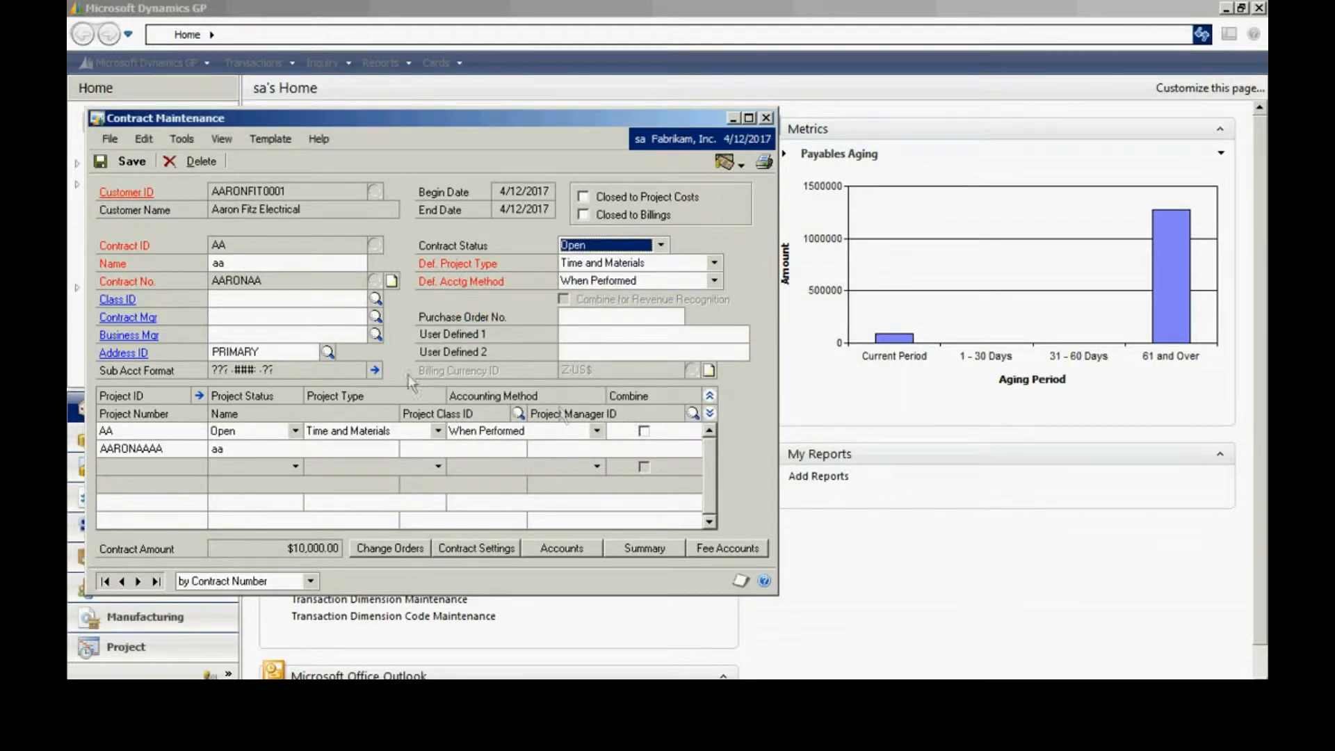
{"action": "left_click", "coordinate": [130, 164]}
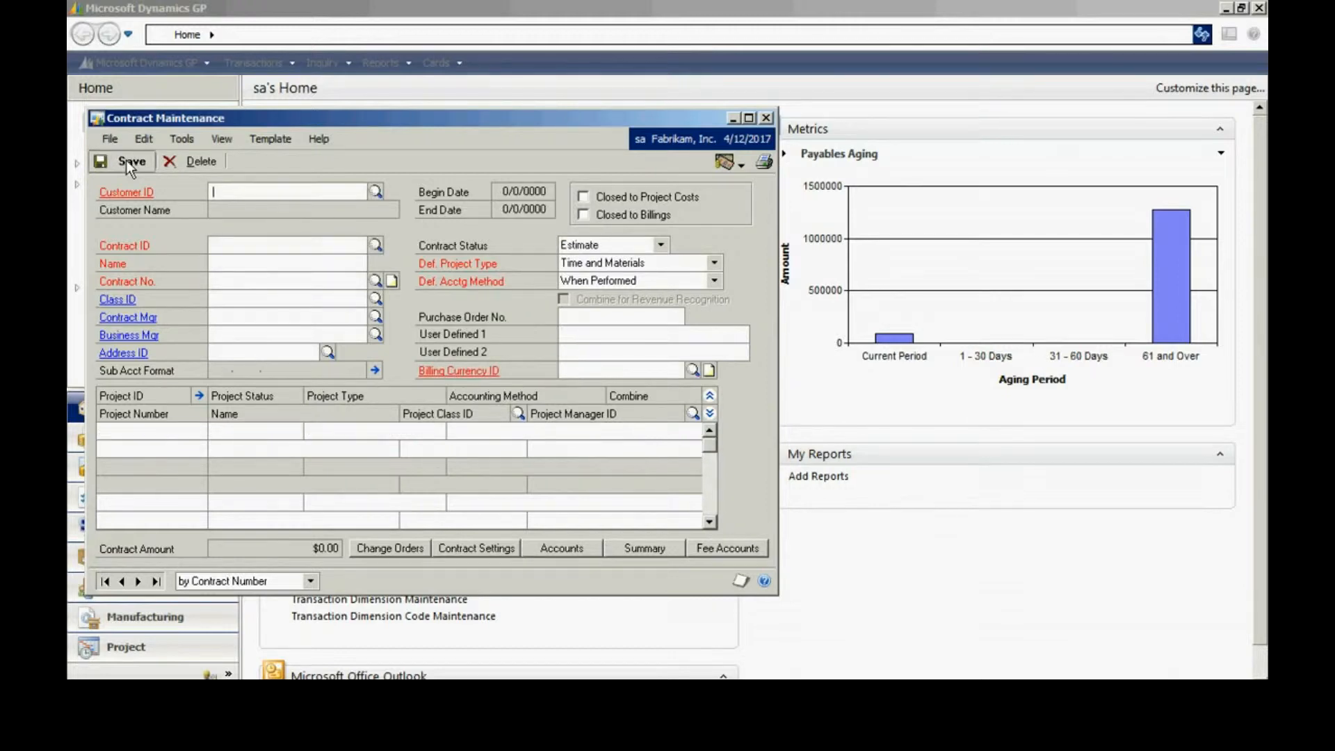
{"action": "left_click", "coordinate": [767, 117]}
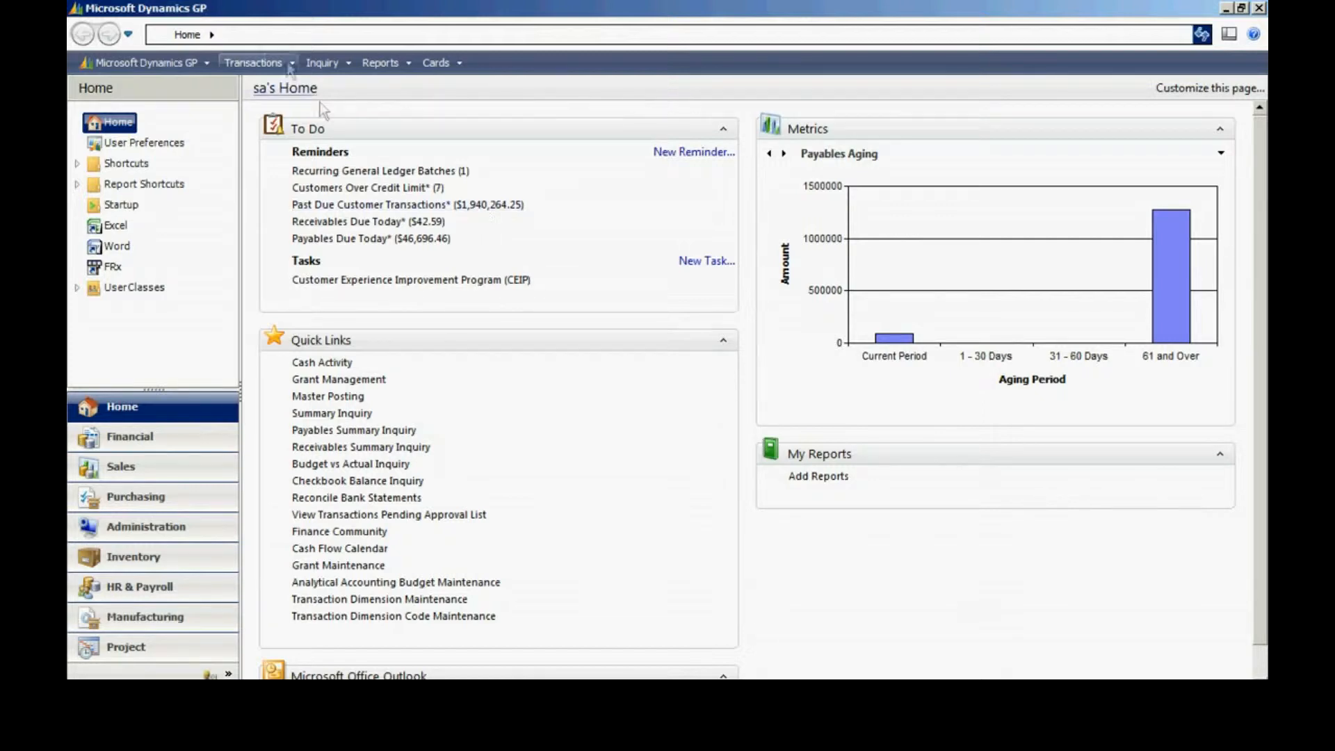
Create a Standard project timesheet for the first listed employee, keeping the default dates and reporting period.
{"action": "left_click", "coordinate": [262, 63]}
{"action": "mouse_move", "coordinate": [279, 188]}
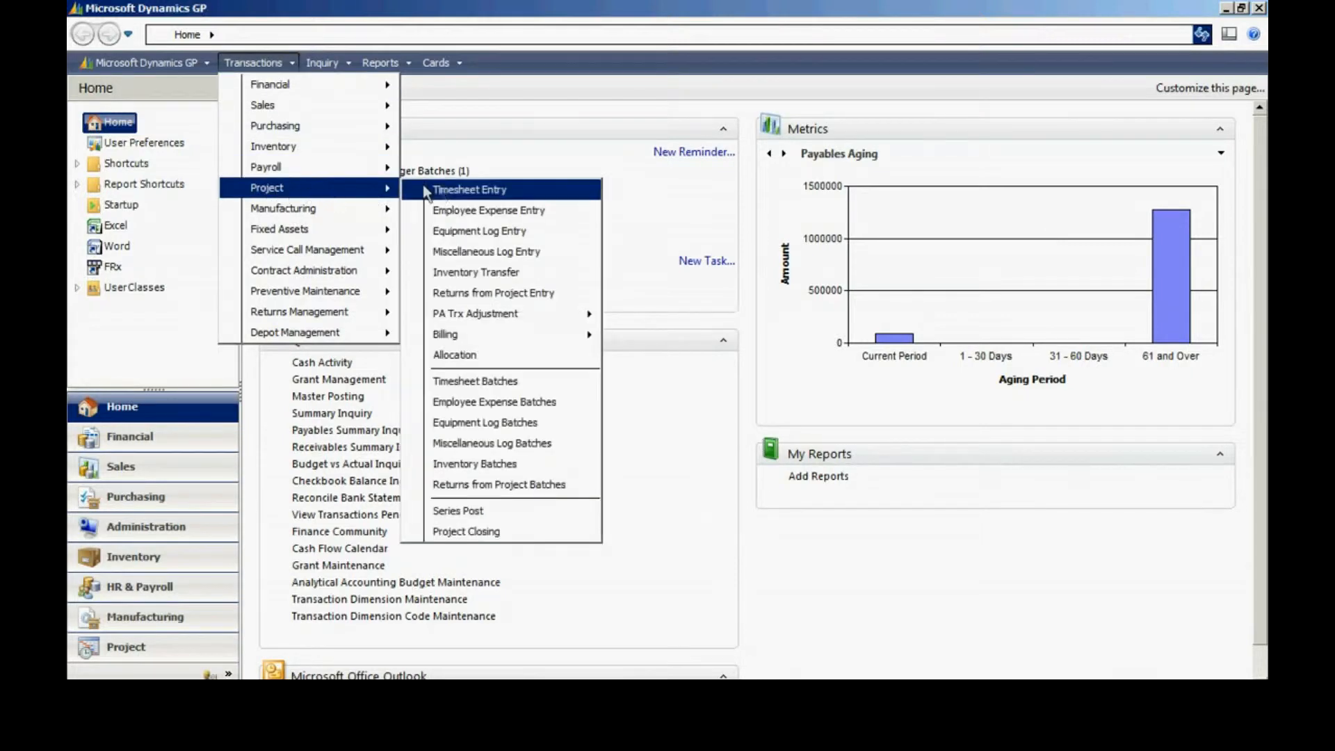
{"action": "left_click", "coordinate": [445, 185]}
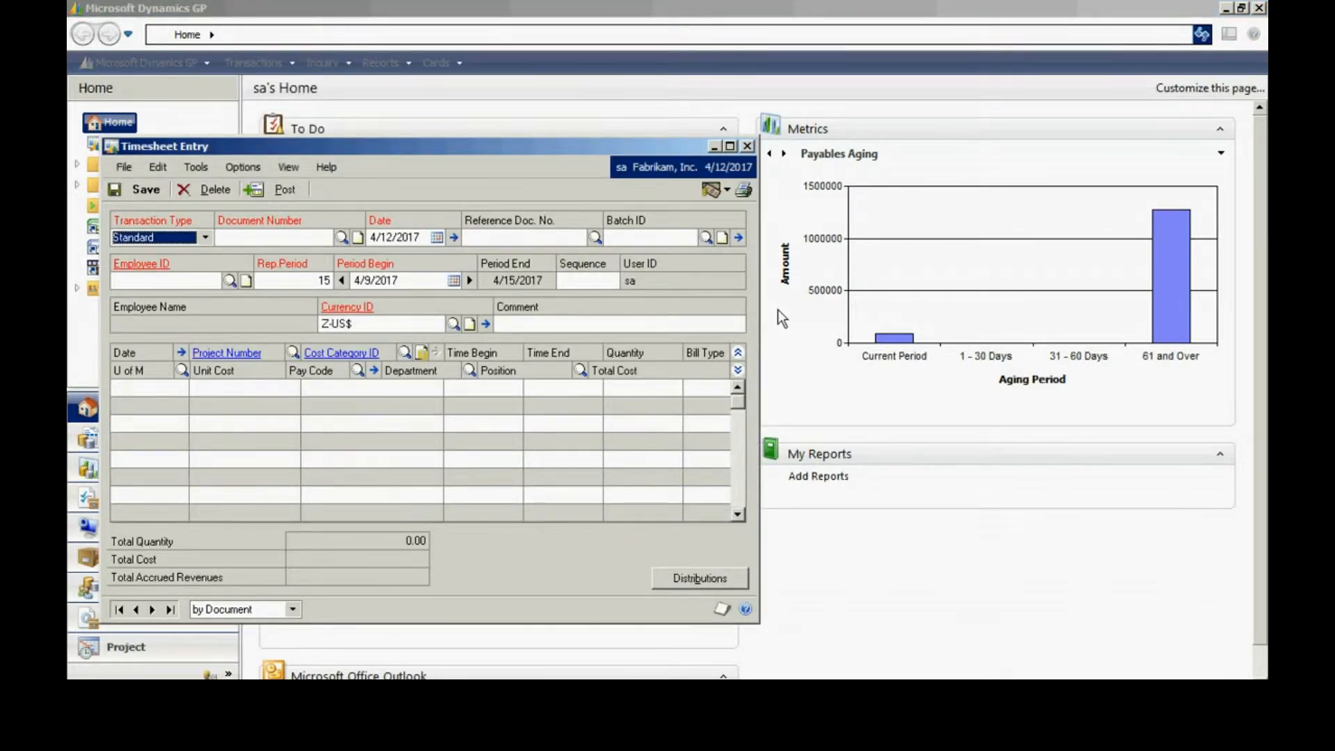
{"action": "key", "text": "Tab"}
{"action": "key", "text": "Tab"}
{"action": "key", "text": "Tab"}
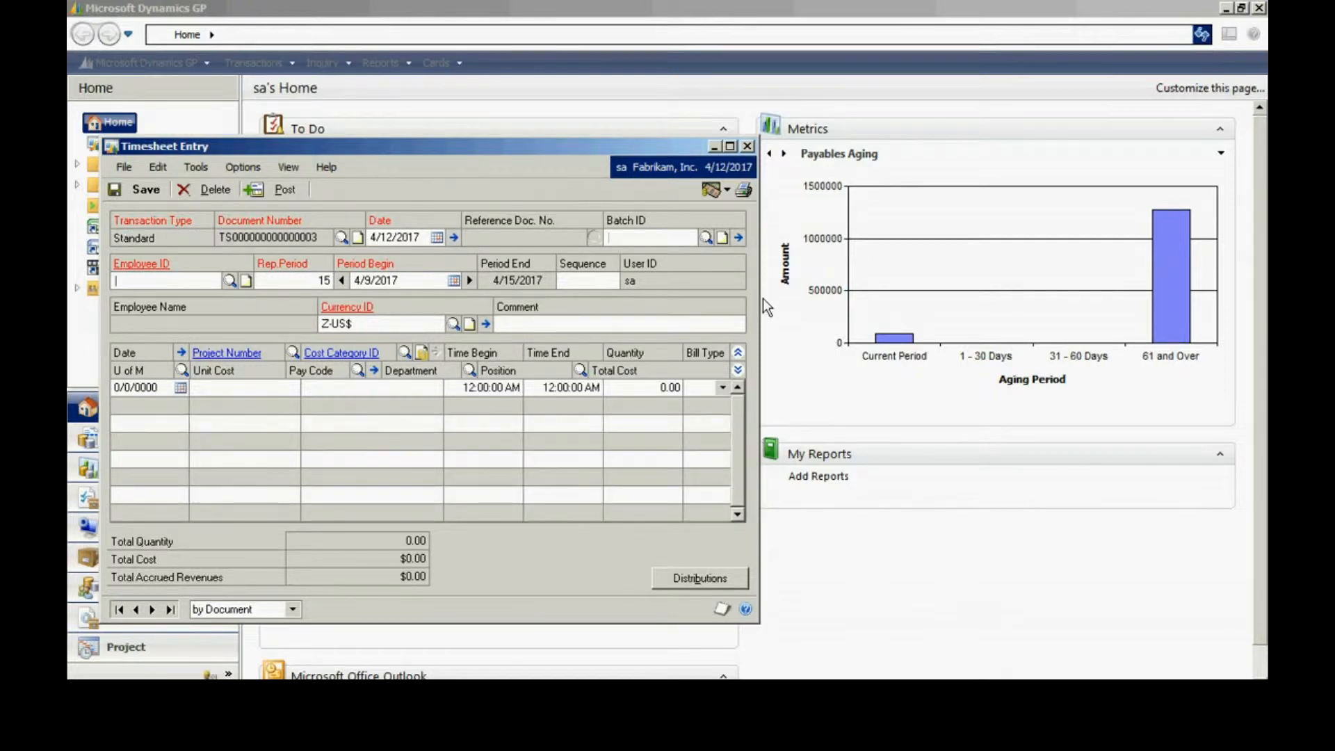
{"action": "left_click", "coordinate": [229, 280]}
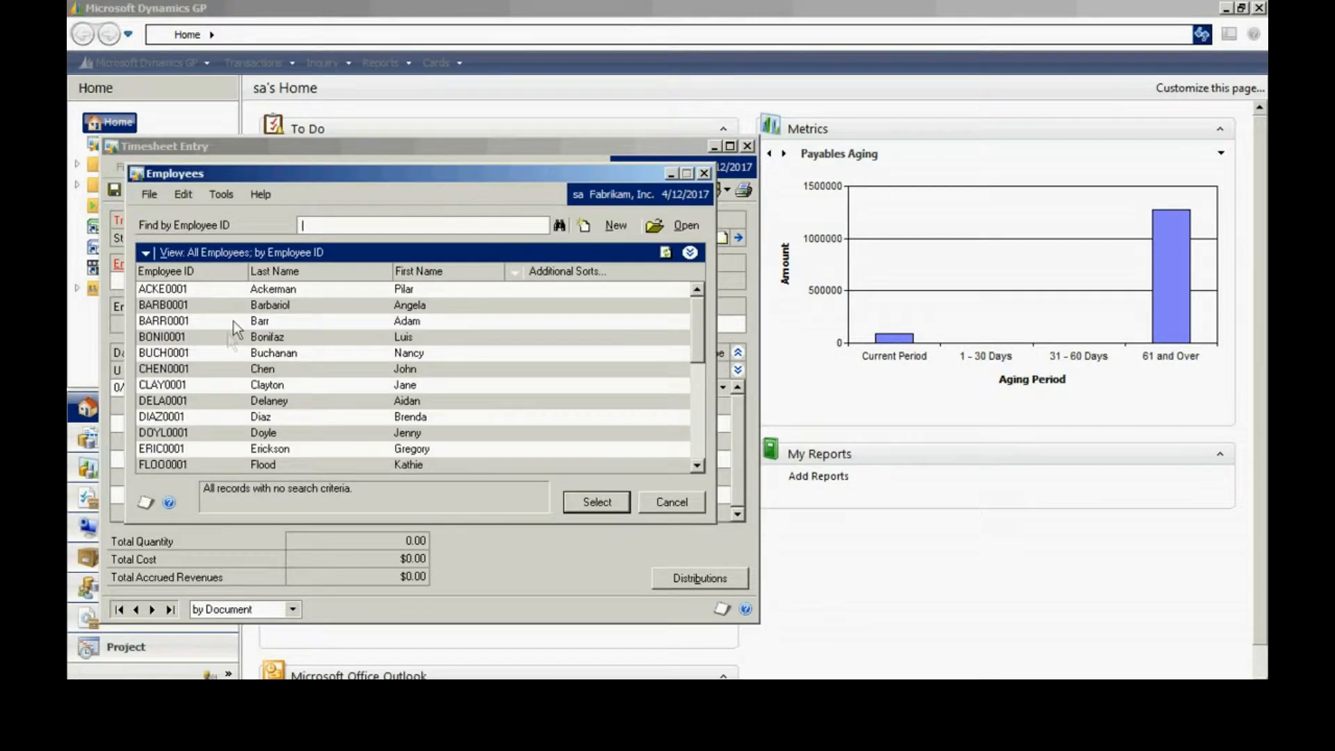
{"action": "double_click", "coordinate": [211, 290]}
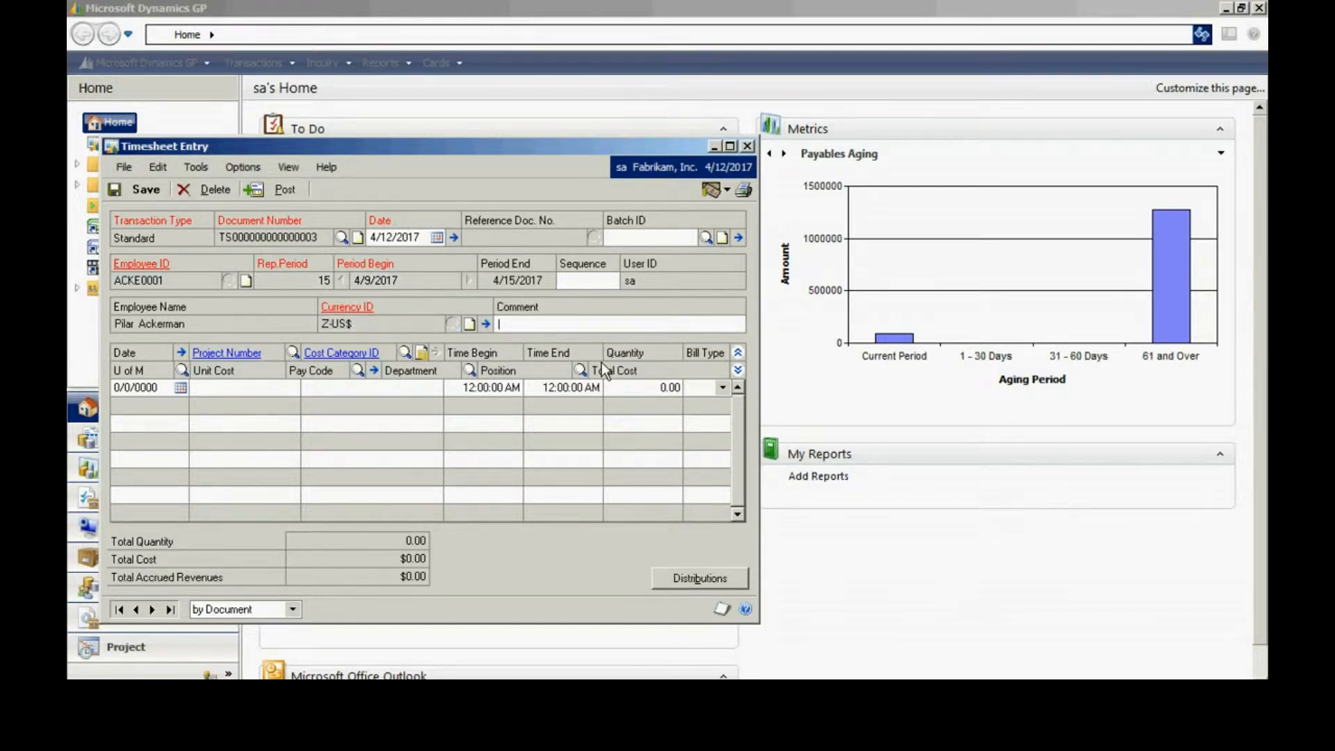
{"action": "key", "text": "Tab"}
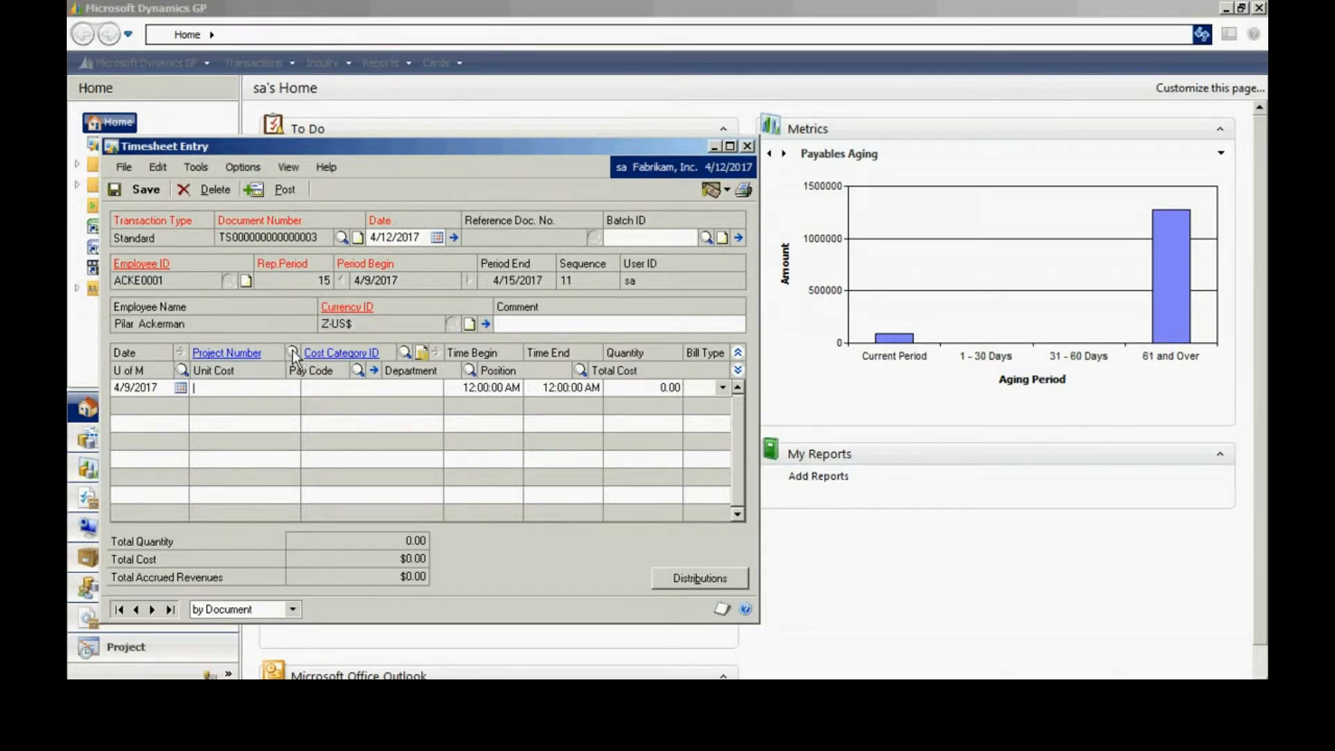
Enter a quantity of 8 for project AARONAAAA under cost category CONSULTING, and post and close the timesheet.
{"action": "left_click", "coordinate": [293, 352]}
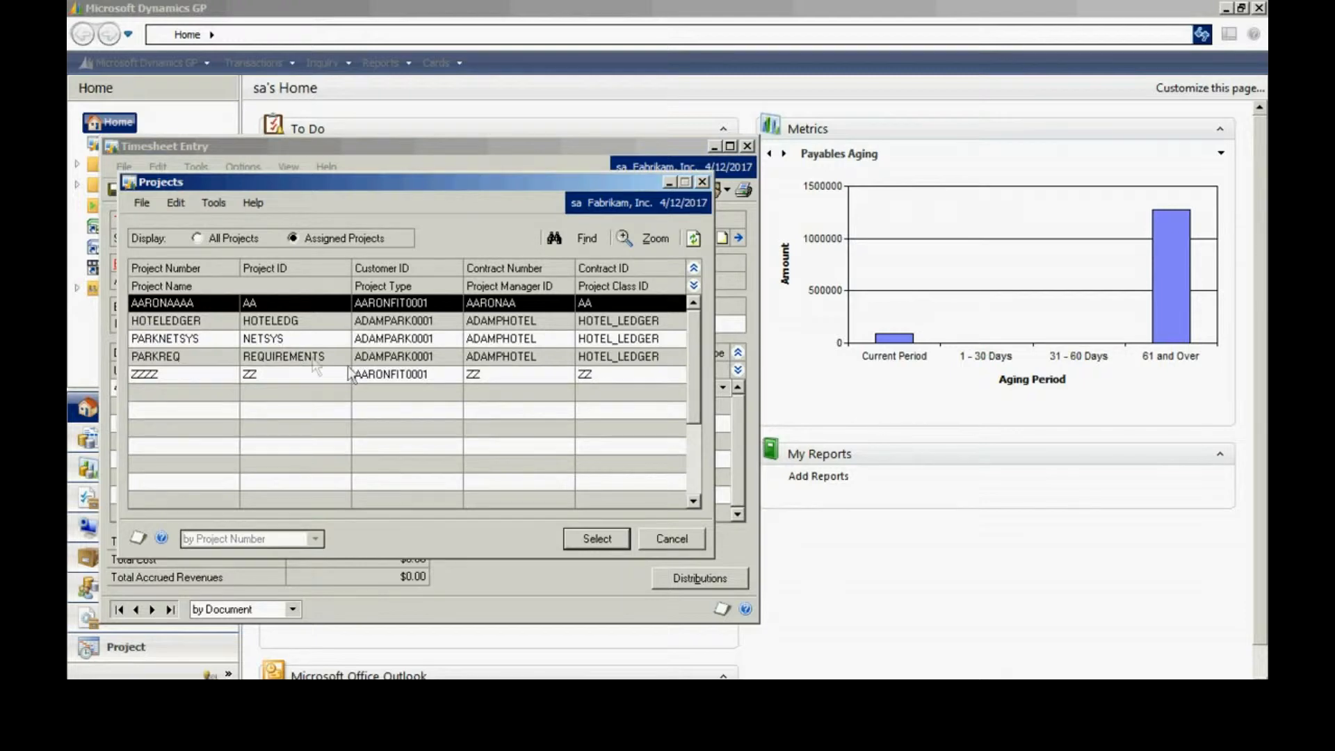
{"action": "double_click", "coordinate": [269, 304]}
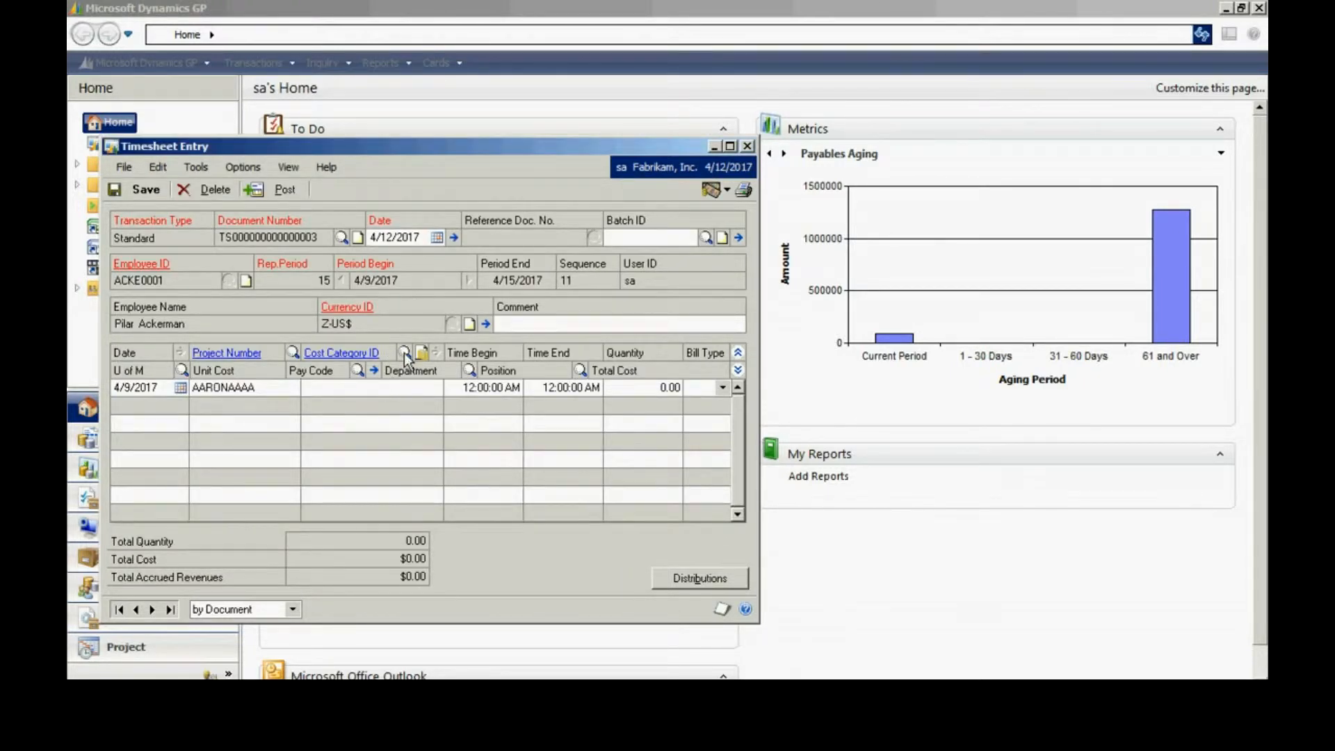
{"action": "left_click", "coordinate": [404, 352]}
{"action": "double_click", "coordinate": [313, 287]}
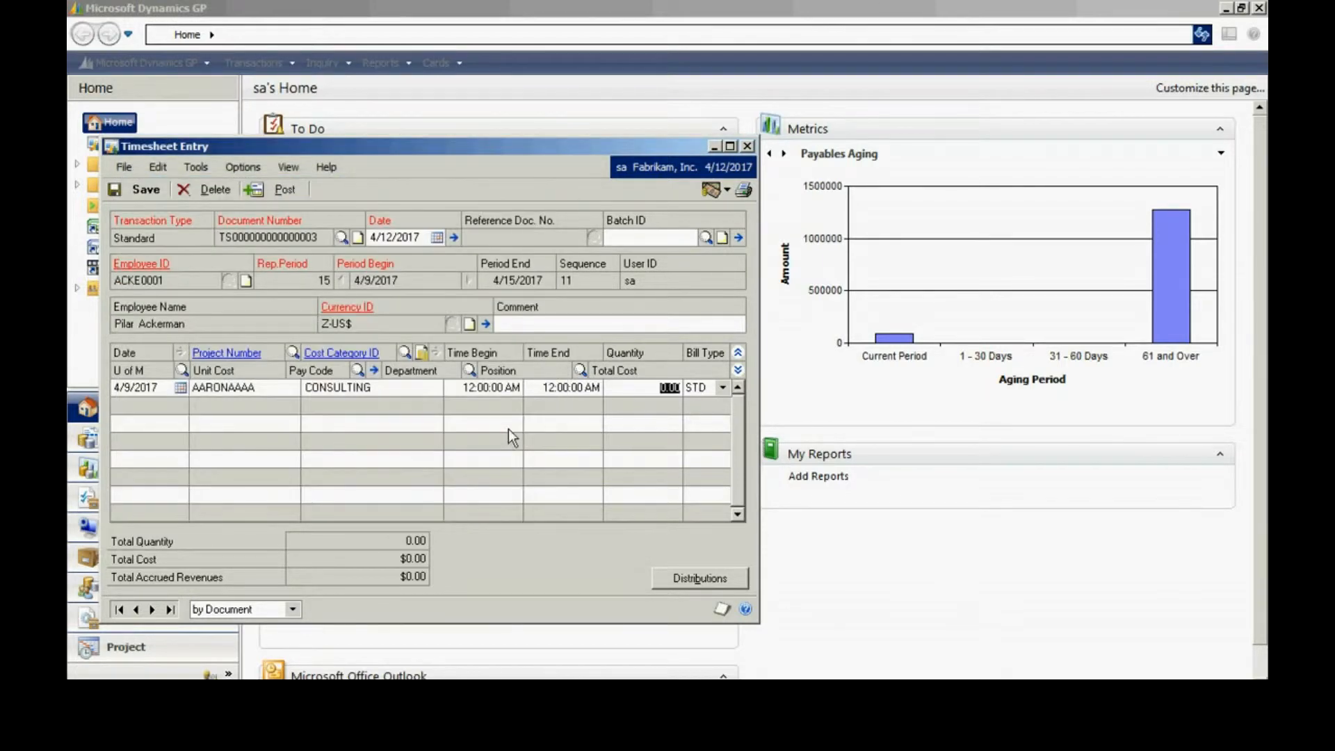
{"action": "type", "text": "8"}
{"action": "key", "text": "Tab"}
{"action": "key", "text": "Tab"}
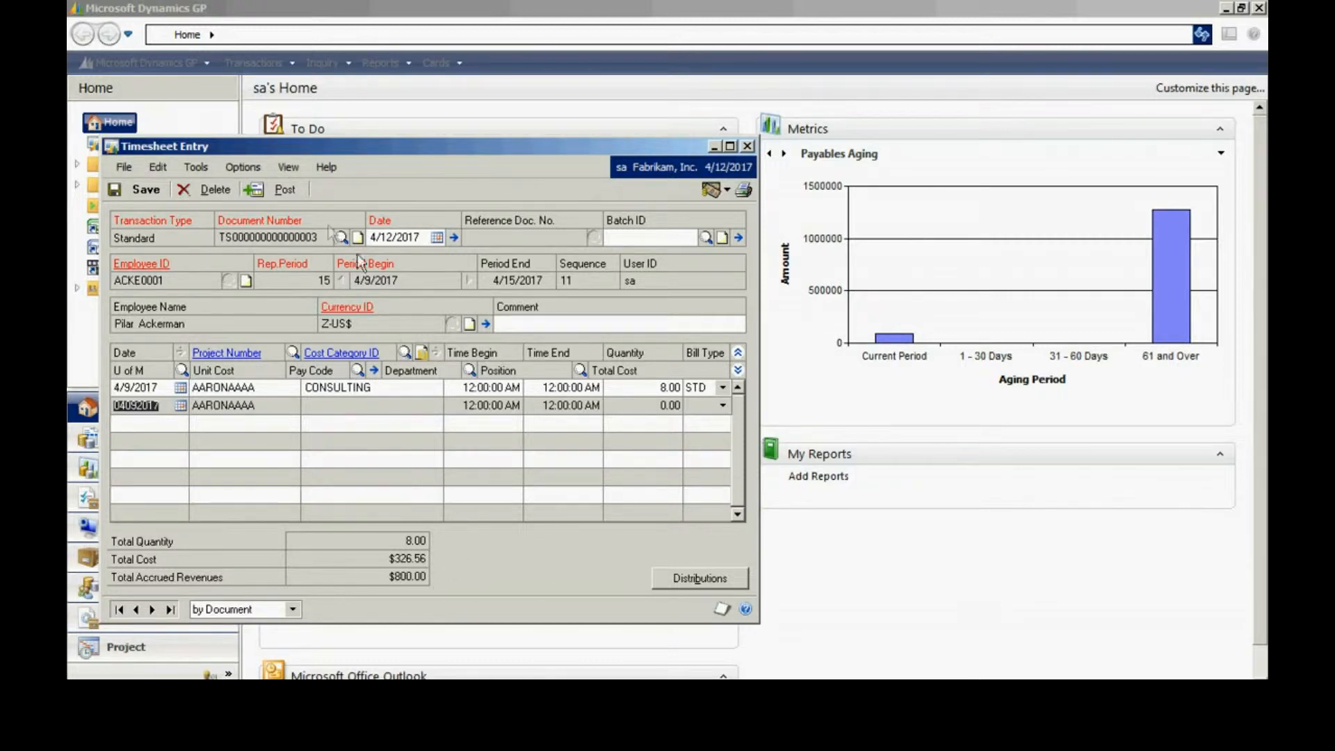
{"action": "left_click", "coordinate": [285, 192]}
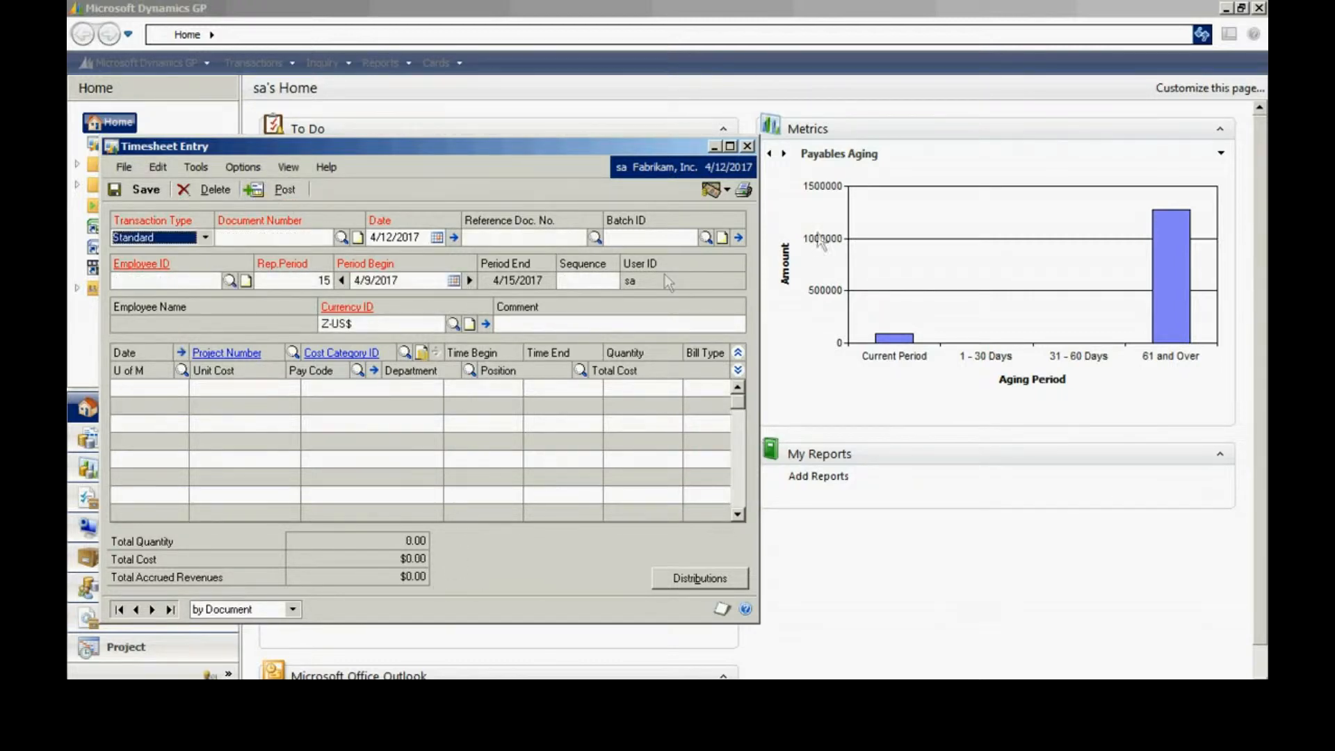
{"action": "left_click", "coordinate": [747, 145]}
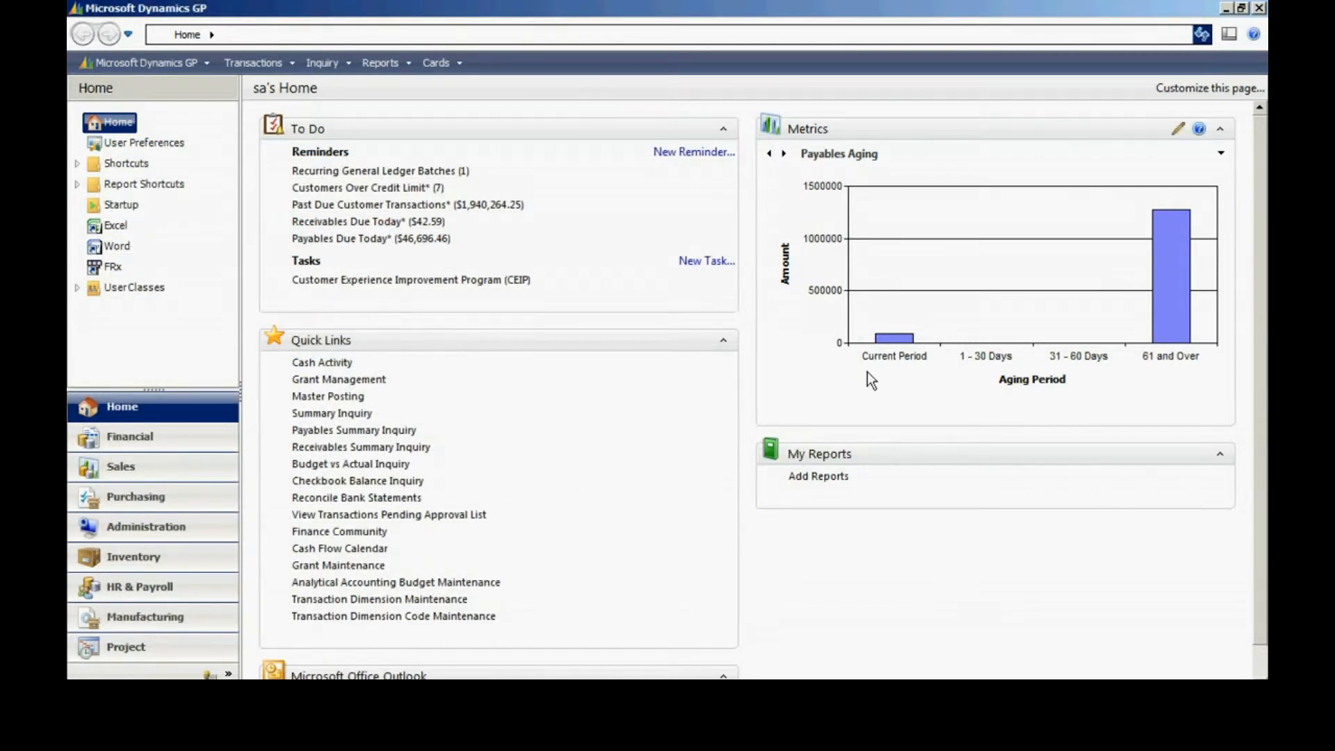
Start a Cycle Biller run with a first name as the batch ID and the MONTHLY billing cycle, keeping the default cutoff and billing dates.
{"action": "left_click", "coordinate": [243, 65]}
{"action": "mouse_move", "coordinate": [343, 188]}
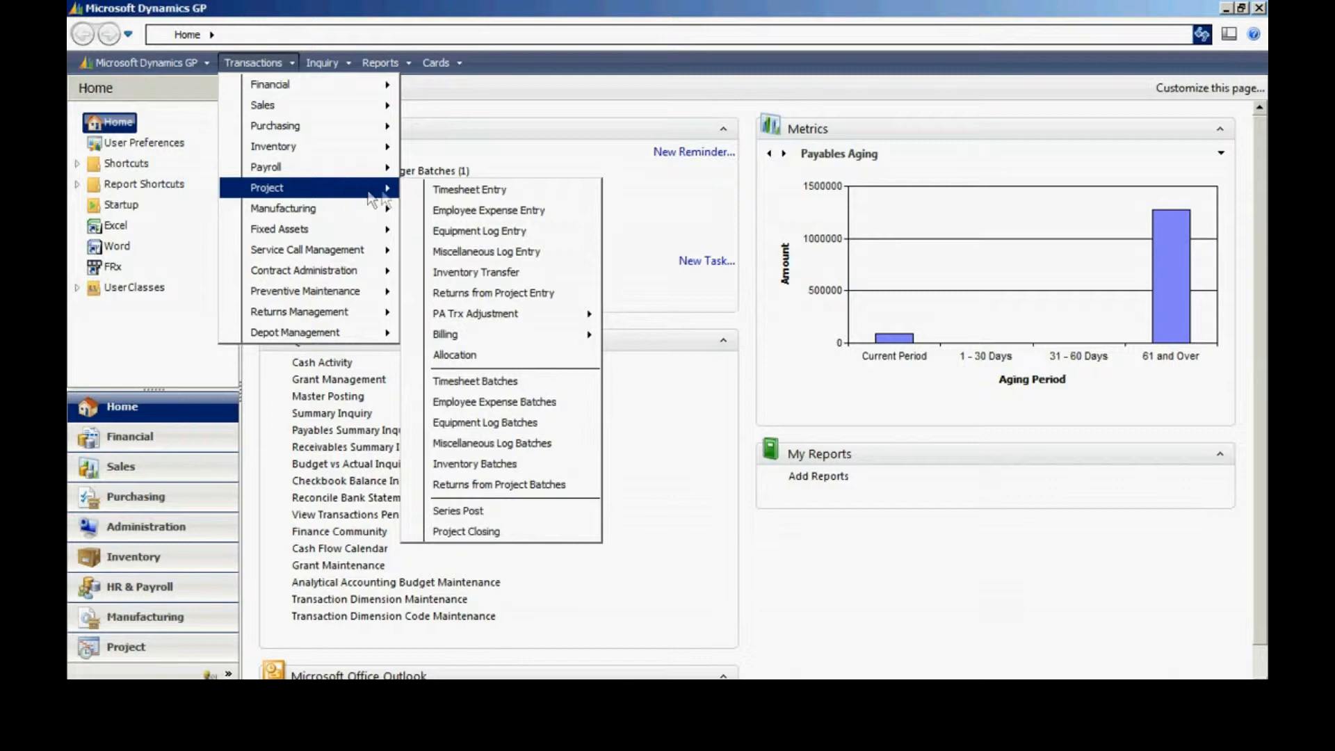
{"action": "mouse_move", "coordinate": [518, 339]}
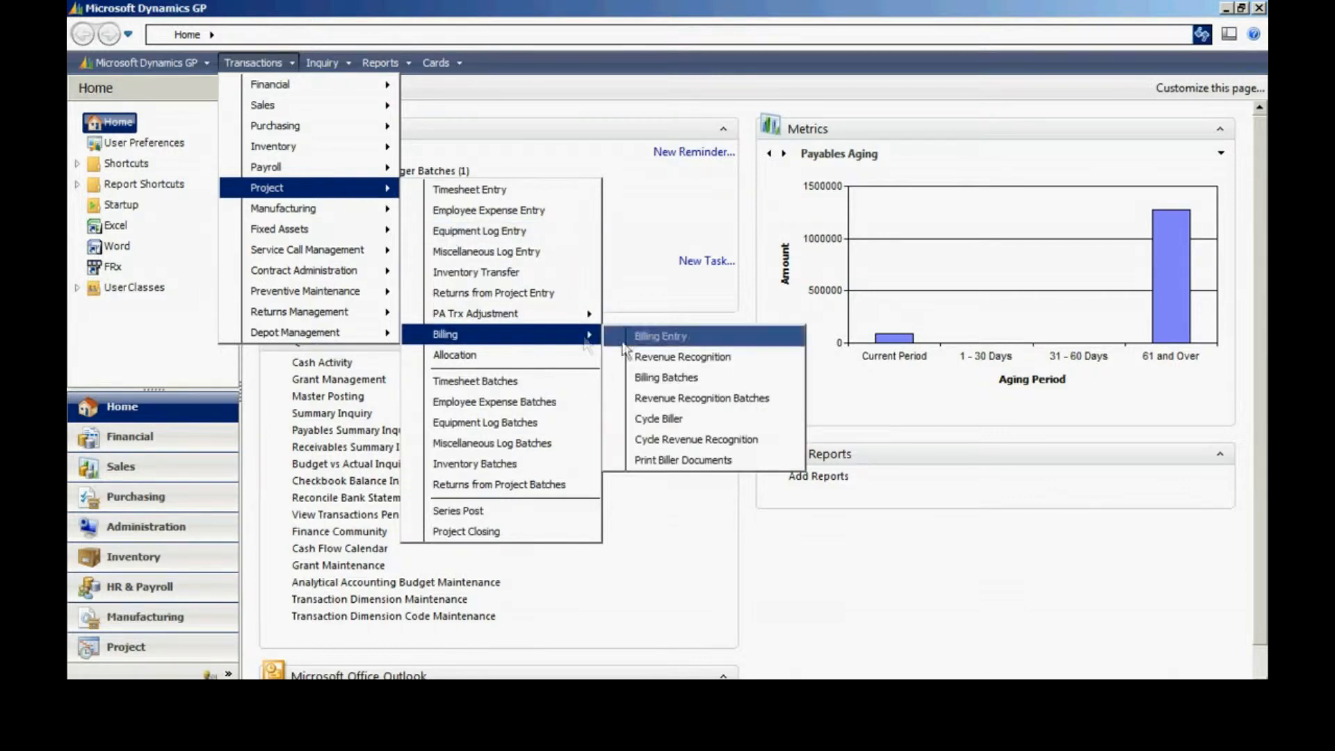
{"action": "left_click", "coordinate": [675, 419]}
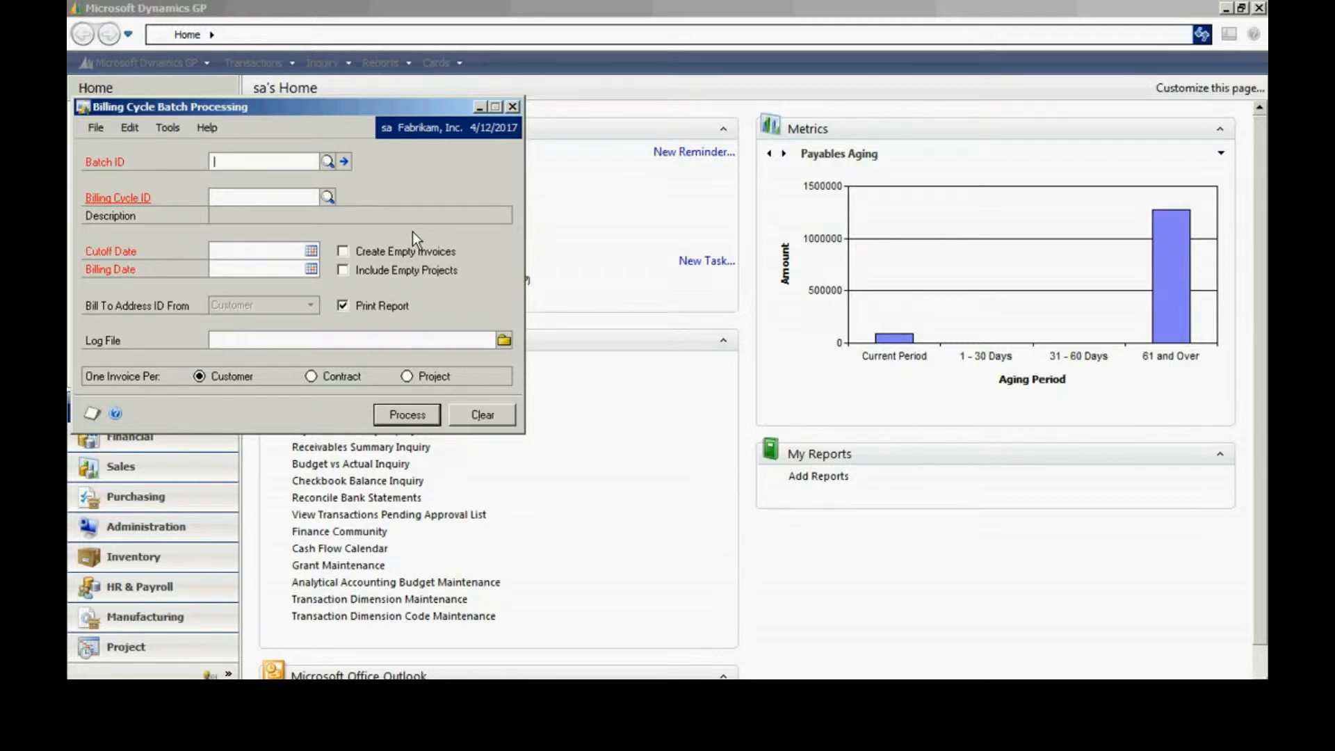
{"action": "type", "text": "STEVE"}
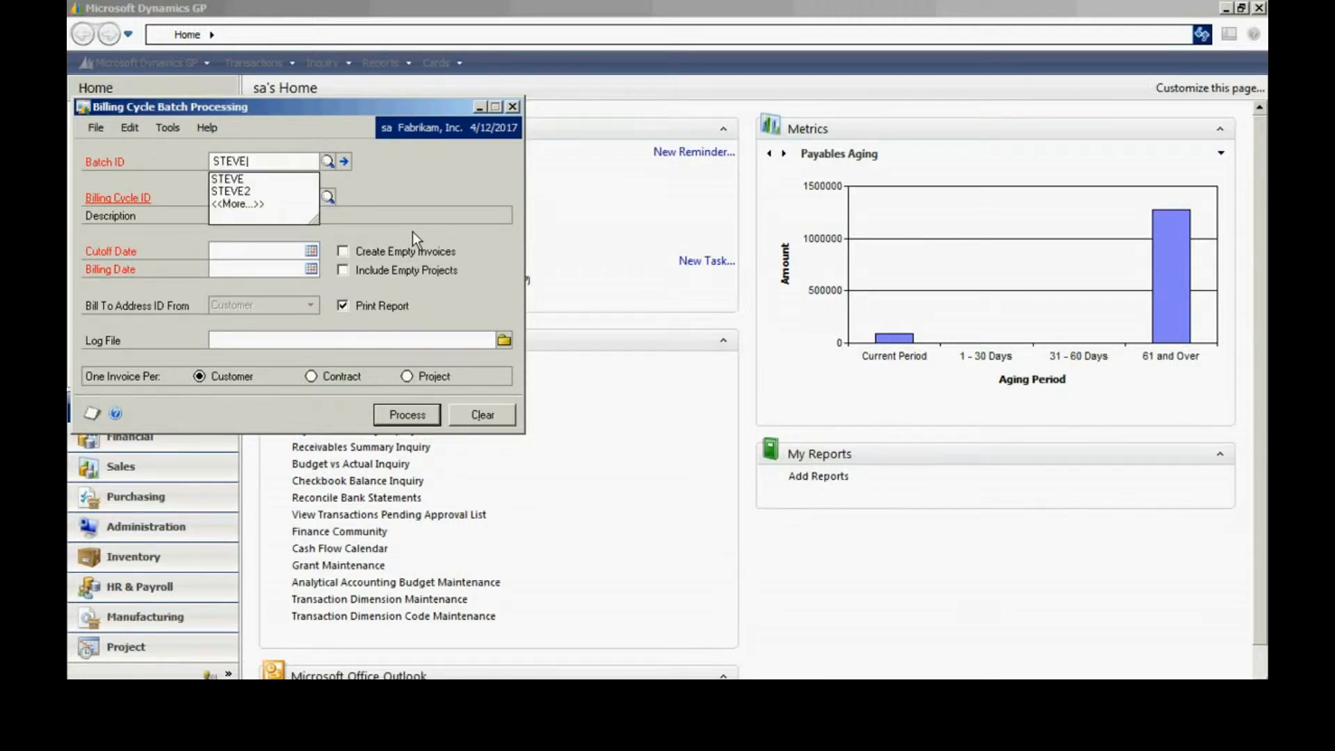
{"action": "key", "text": "Tab"}
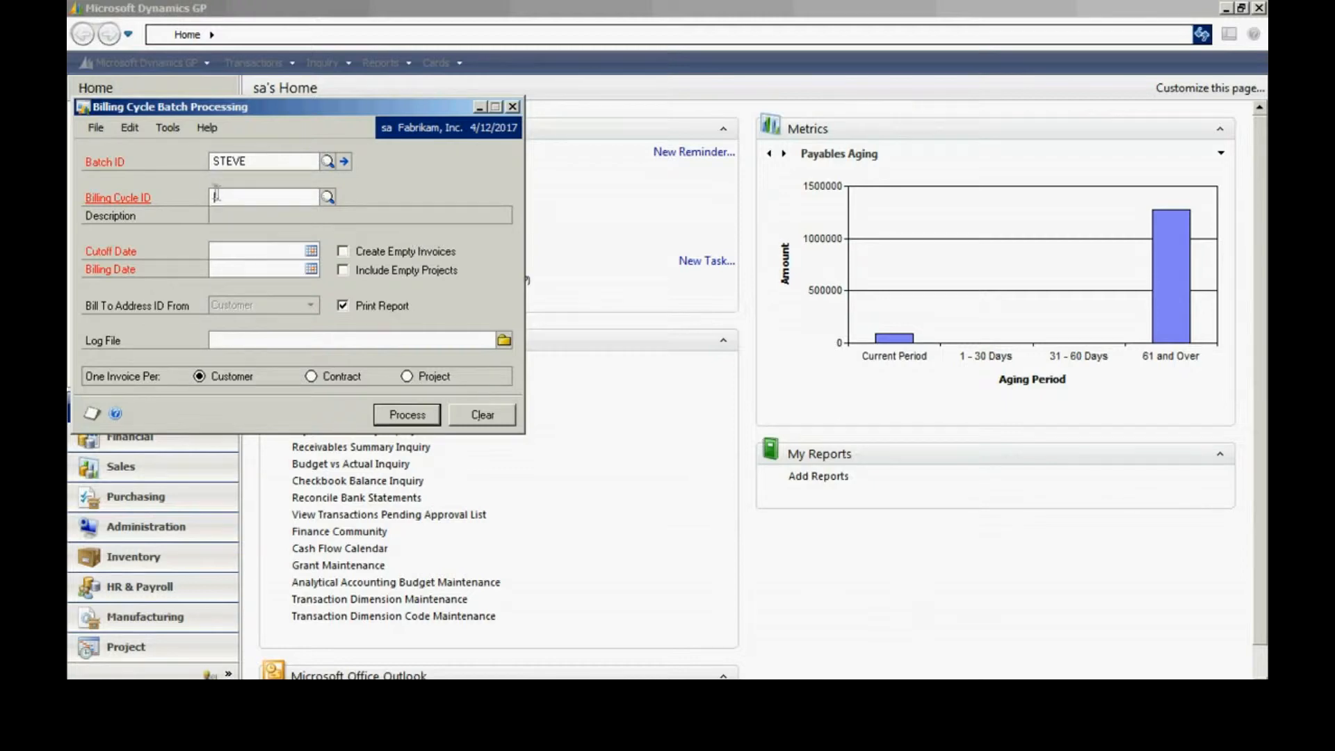
{"action": "left_click", "coordinate": [329, 198]}
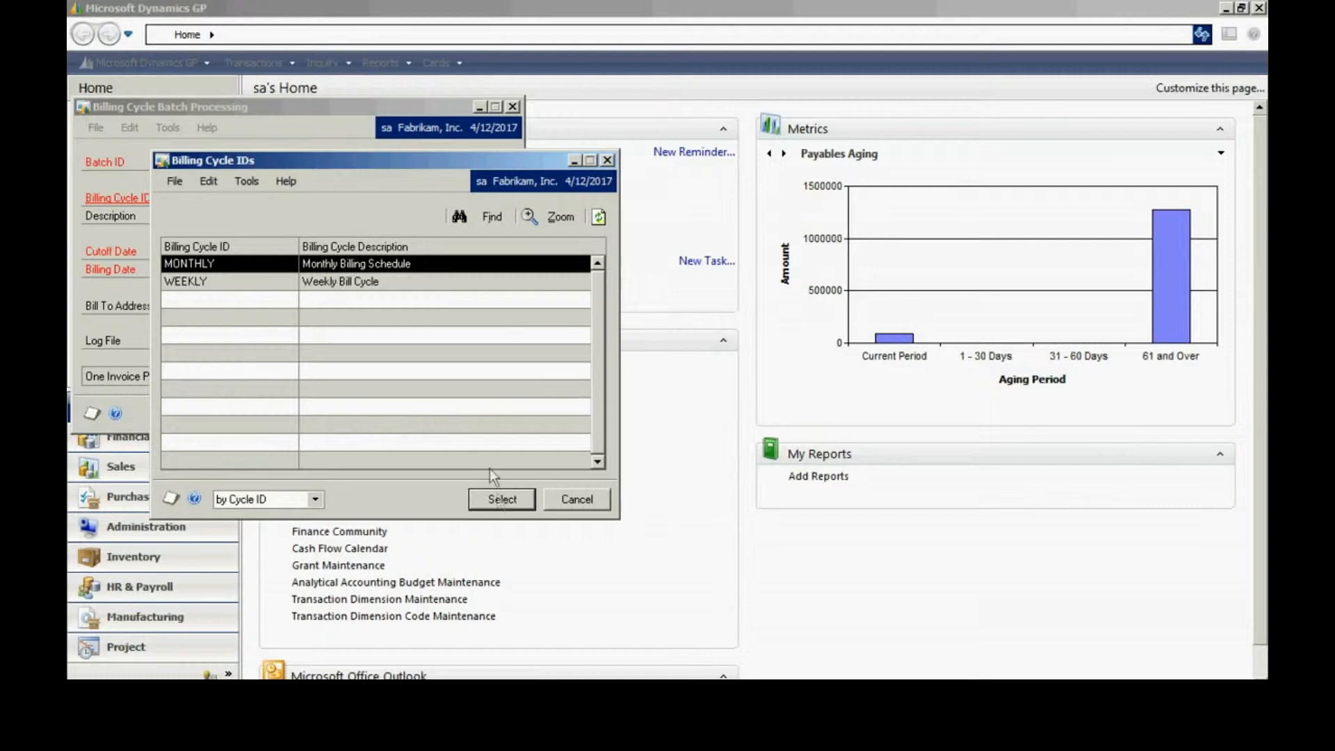
{"action": "left_click", "coordinate": [495, 499]}
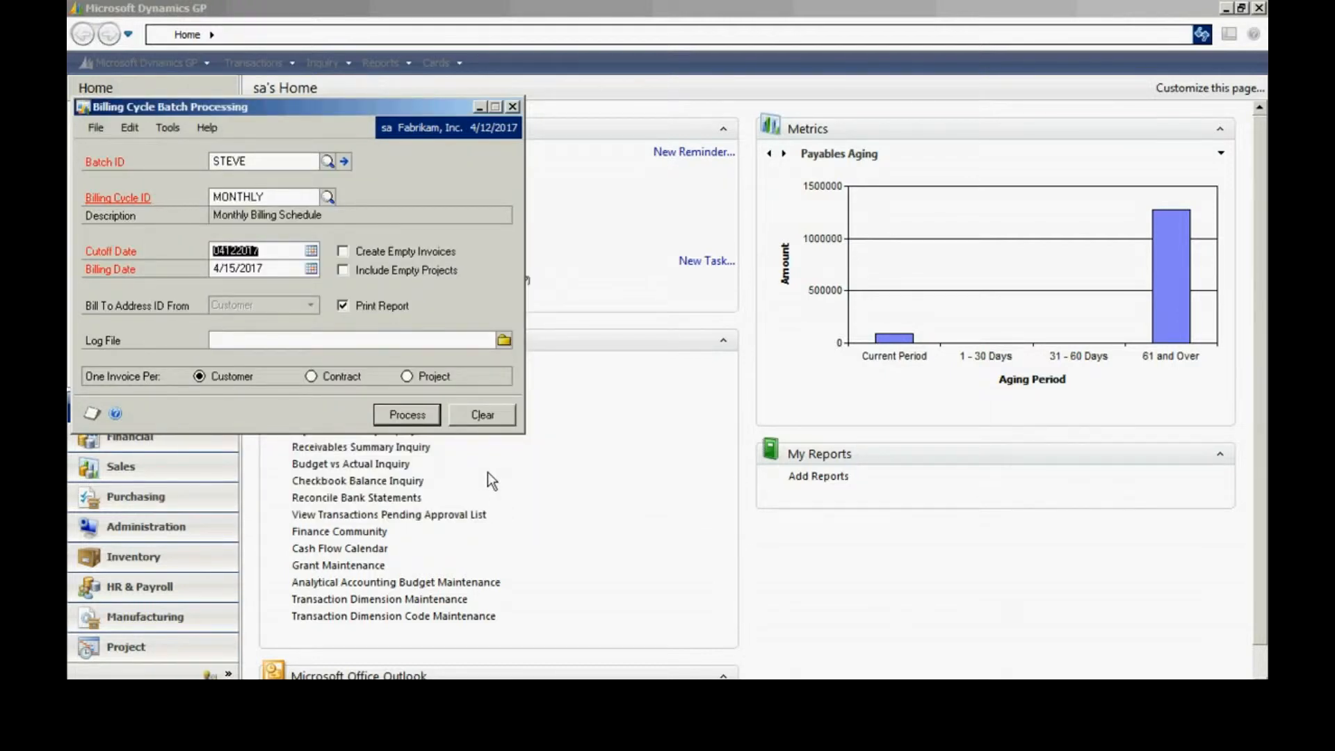
{"action": "key", "text": "Tab"}
{"action": "key", "text": "Tab"}
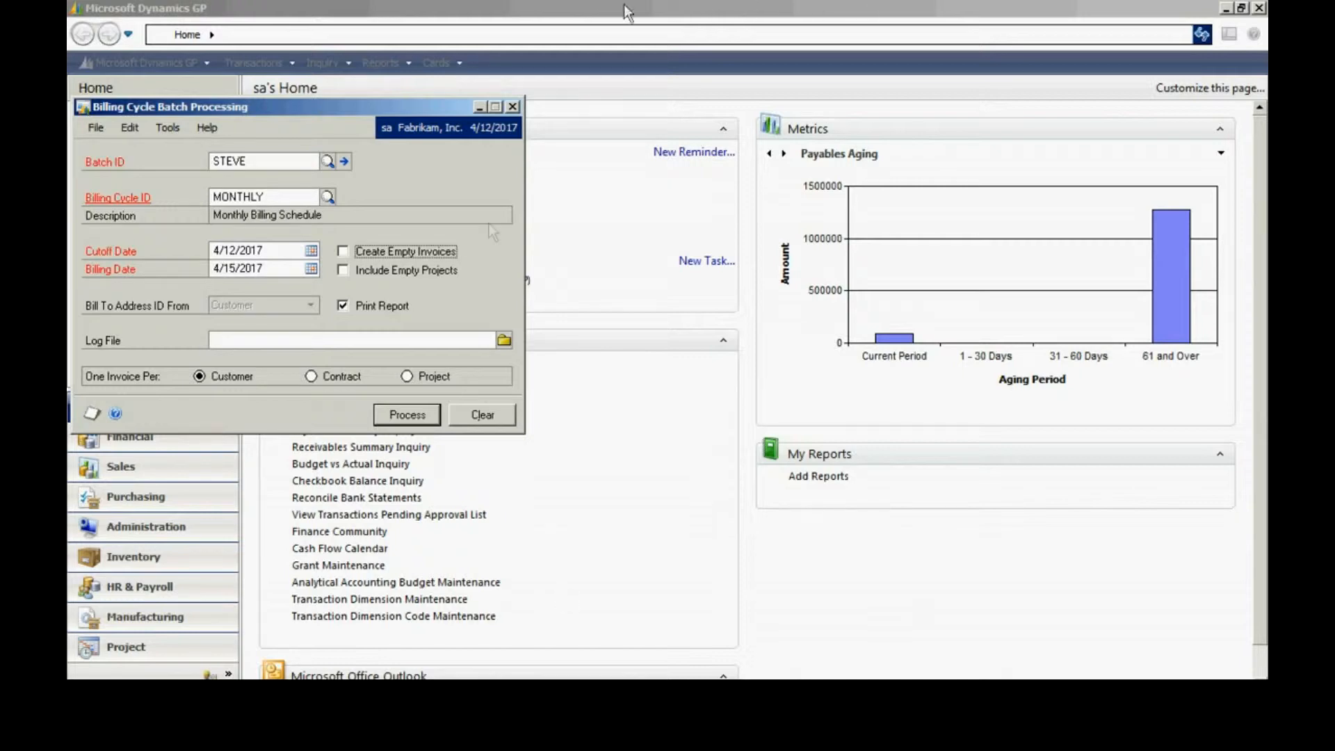
Name the log file bill1, choose one invoice per contract, process the billing cycle, and close the batch processing window.
{"action": "left_click", "coordinate": [290, 340]}
{"action": "type", "text": "bill1"}
{"action": "key", "text": "Tab"}
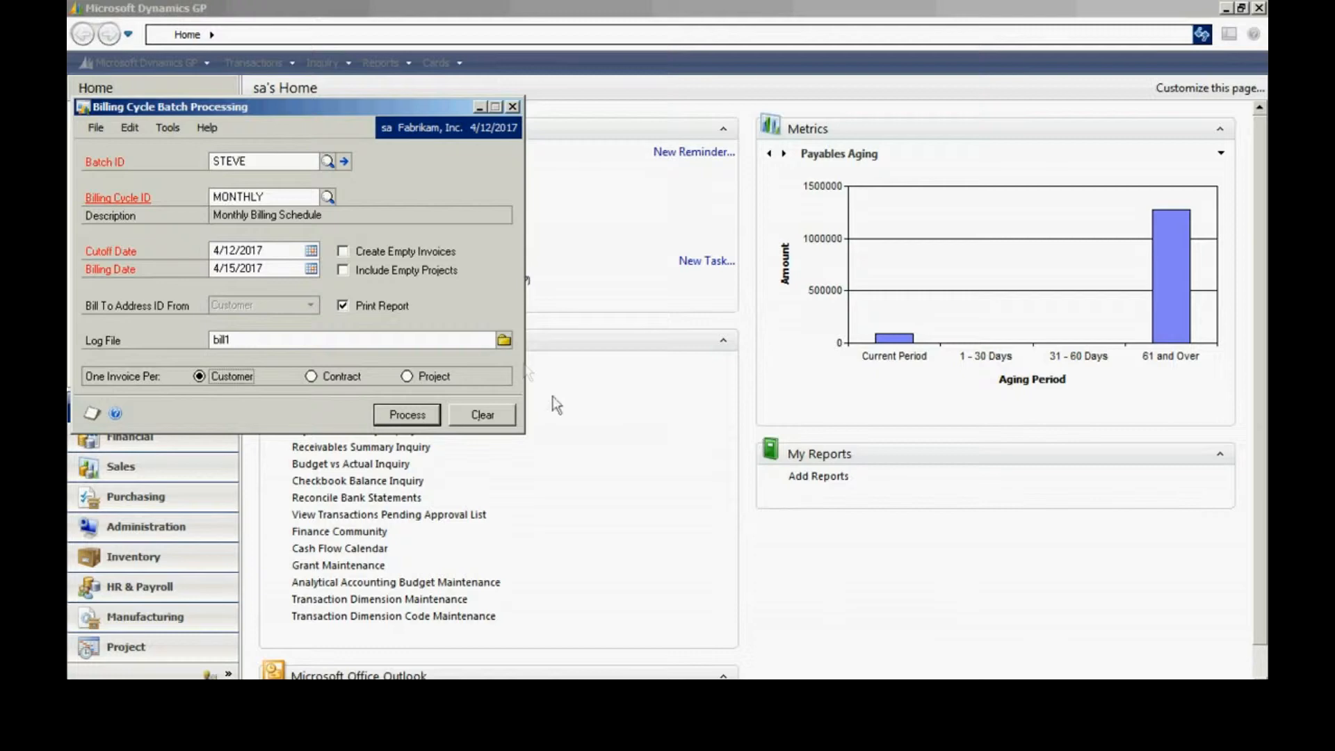
{"action": "left_click", "coordinate": [308, 376]}
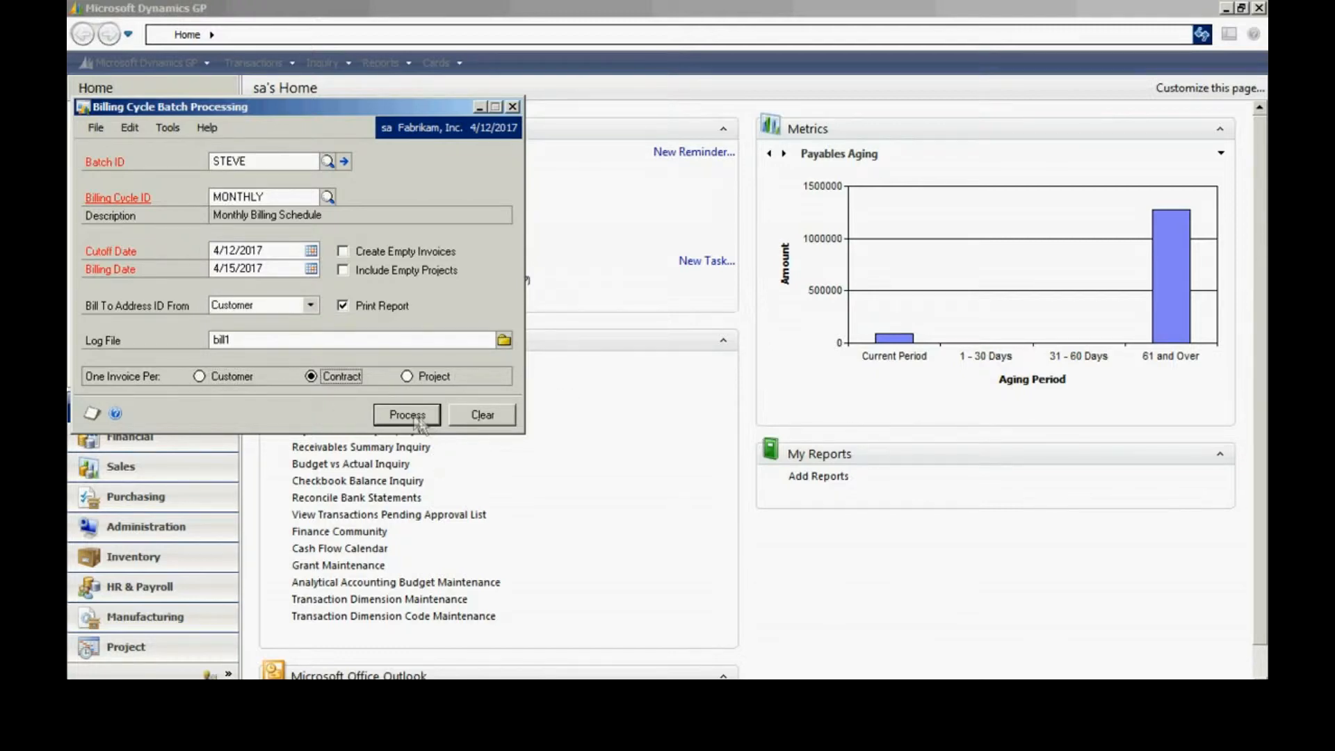
{"action": "left_click", "coordinate": [419, 419]}
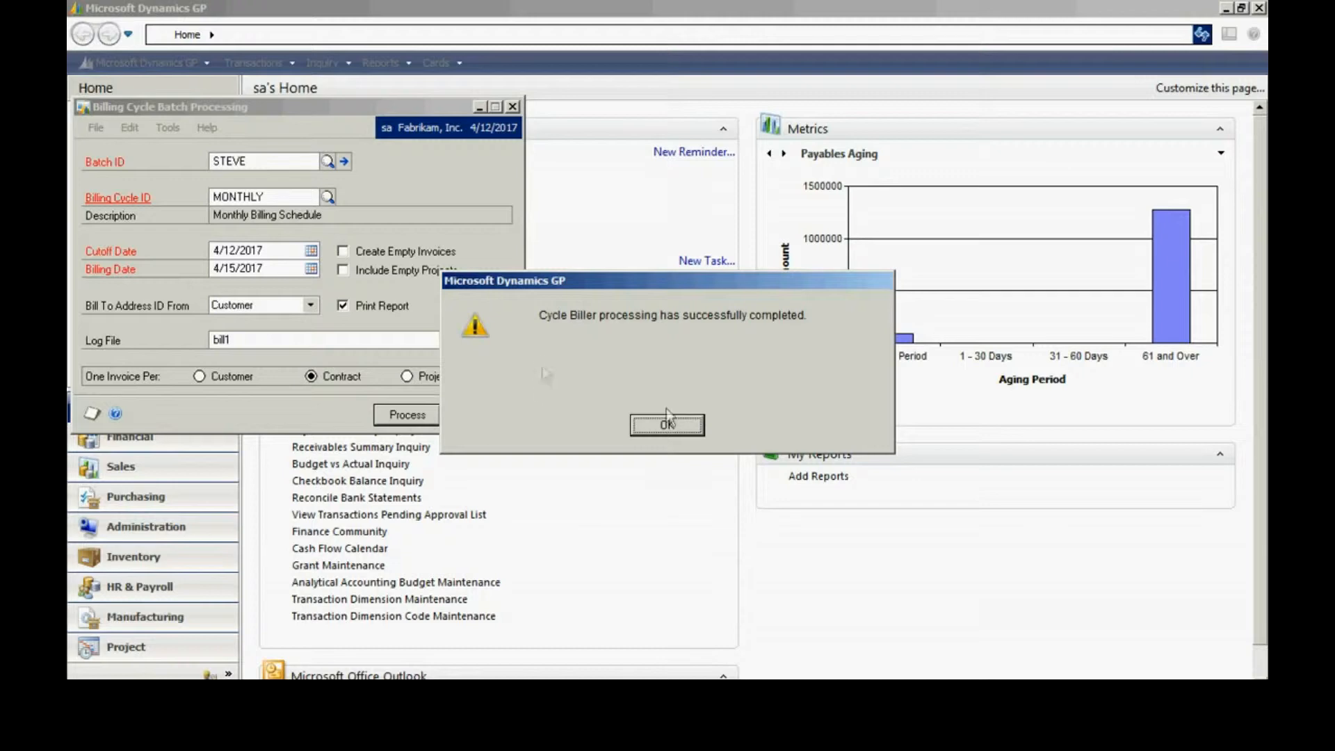
{"action": "left_click", "coordinate": [683, 428]}
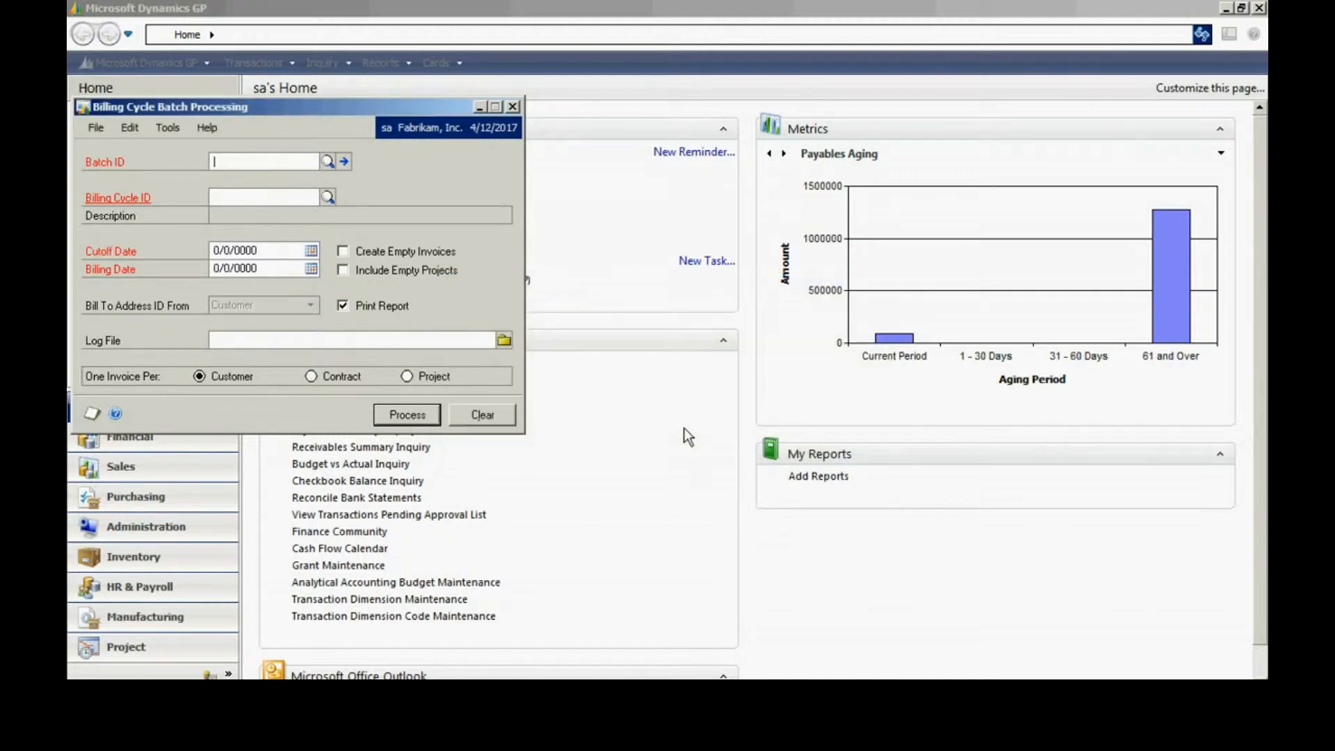
{"action": "left_click", "coordinate": [514, 107]}
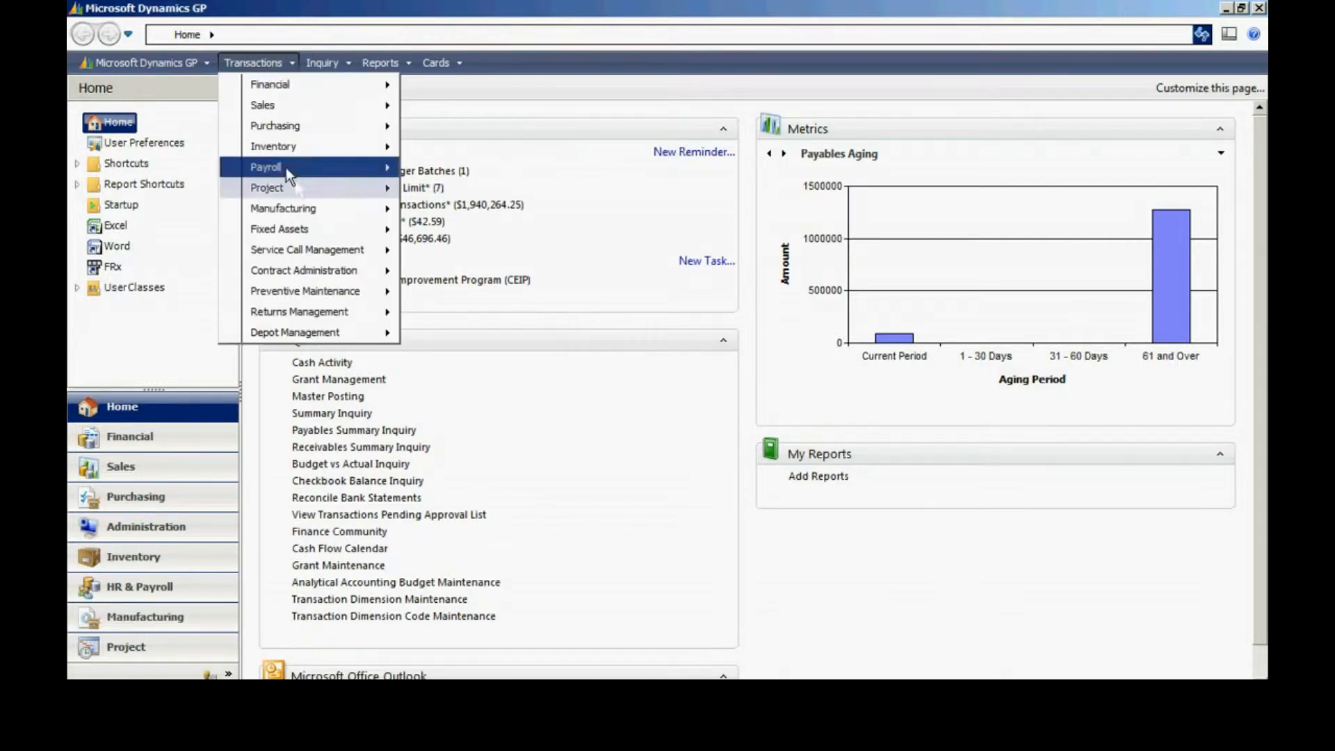
Bring up the newly generated cycle billing invoice for Aaron Fitz Electrical in Billing Entry.
{"action": "mouse_move", "coordinate": [334, 188]}
{"action": "mouse_move", "coordinate": [486, 335]}
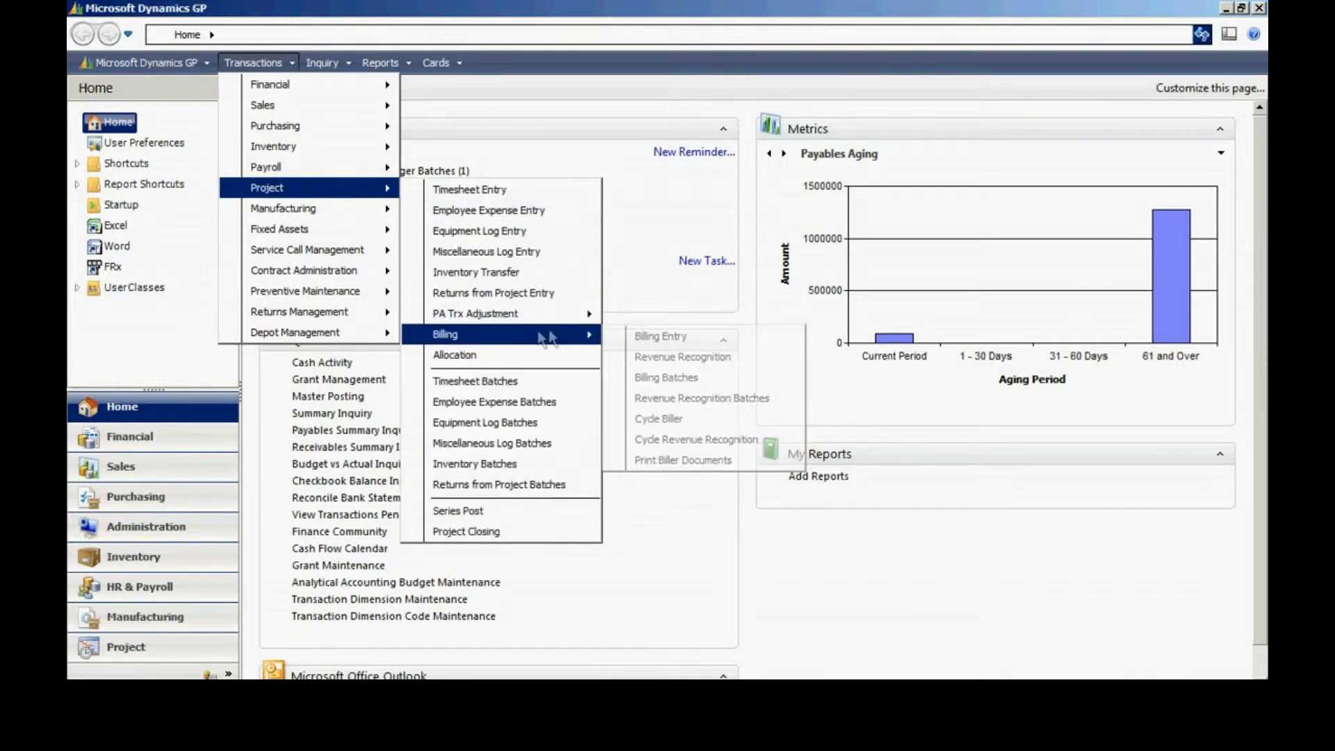
{"action": "left_click", "coordinate": [634, 336]}
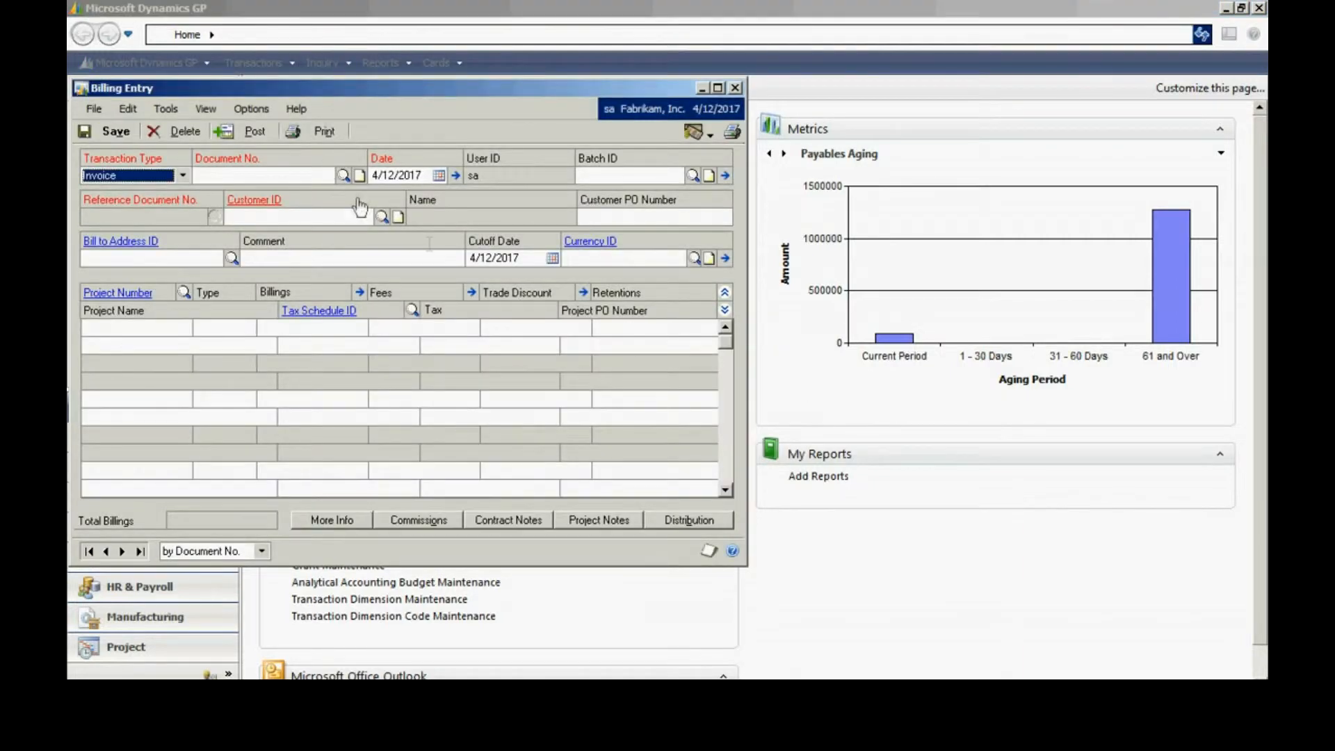
{"action": "left_click", "coordinate": [342, 176]}
{"action": "double_click", "coordinate": [290, 294]}
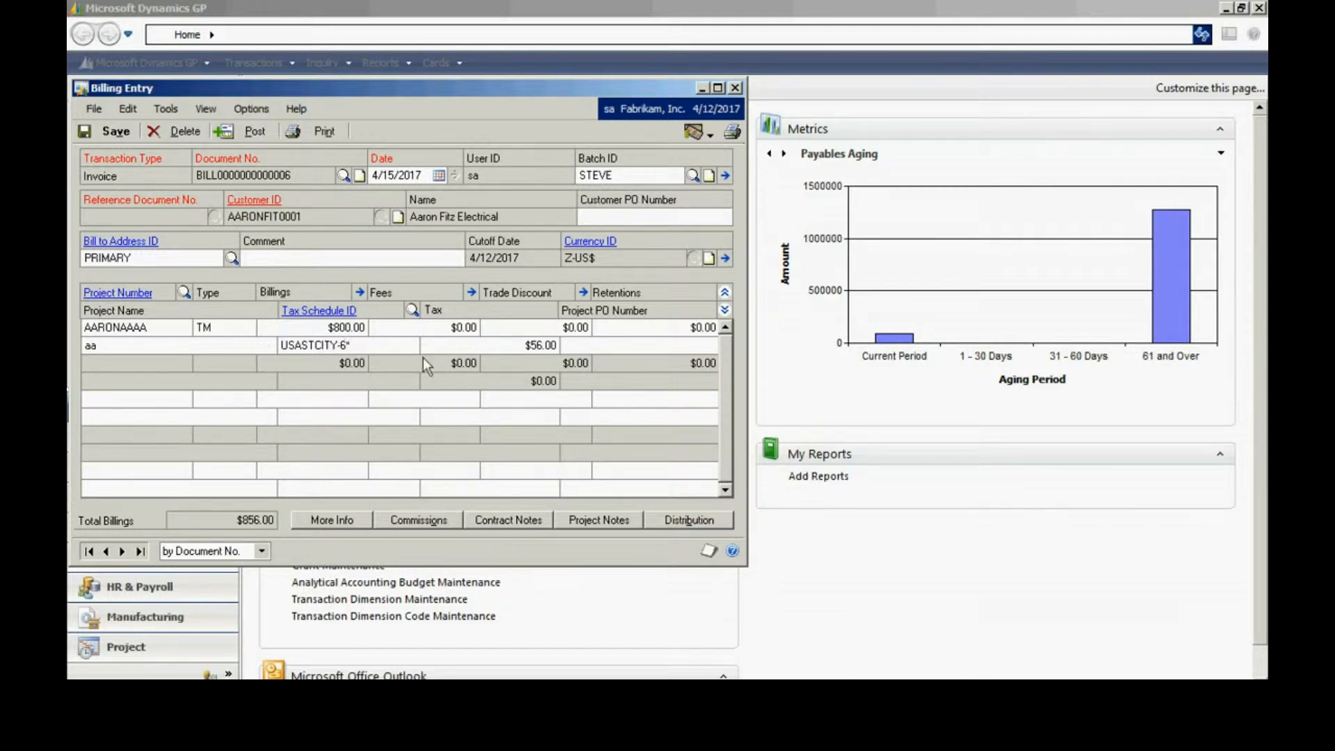
Examine the expanded time and materials billing details of project AARONAAAA on the invoice, and return to the billing entry.
{"action": "left_click", "coordinate": [335, 344]}
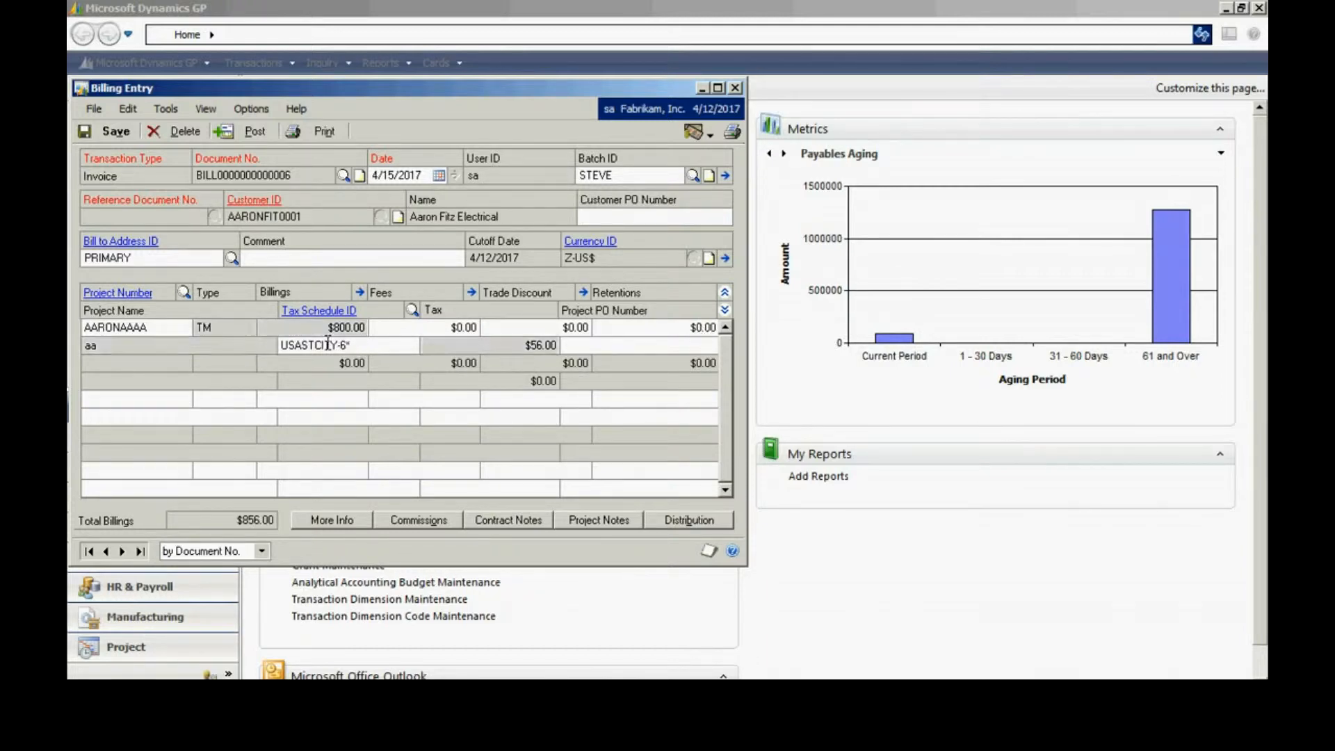
{"action": "left_click", "coordinate": [359, 293]}
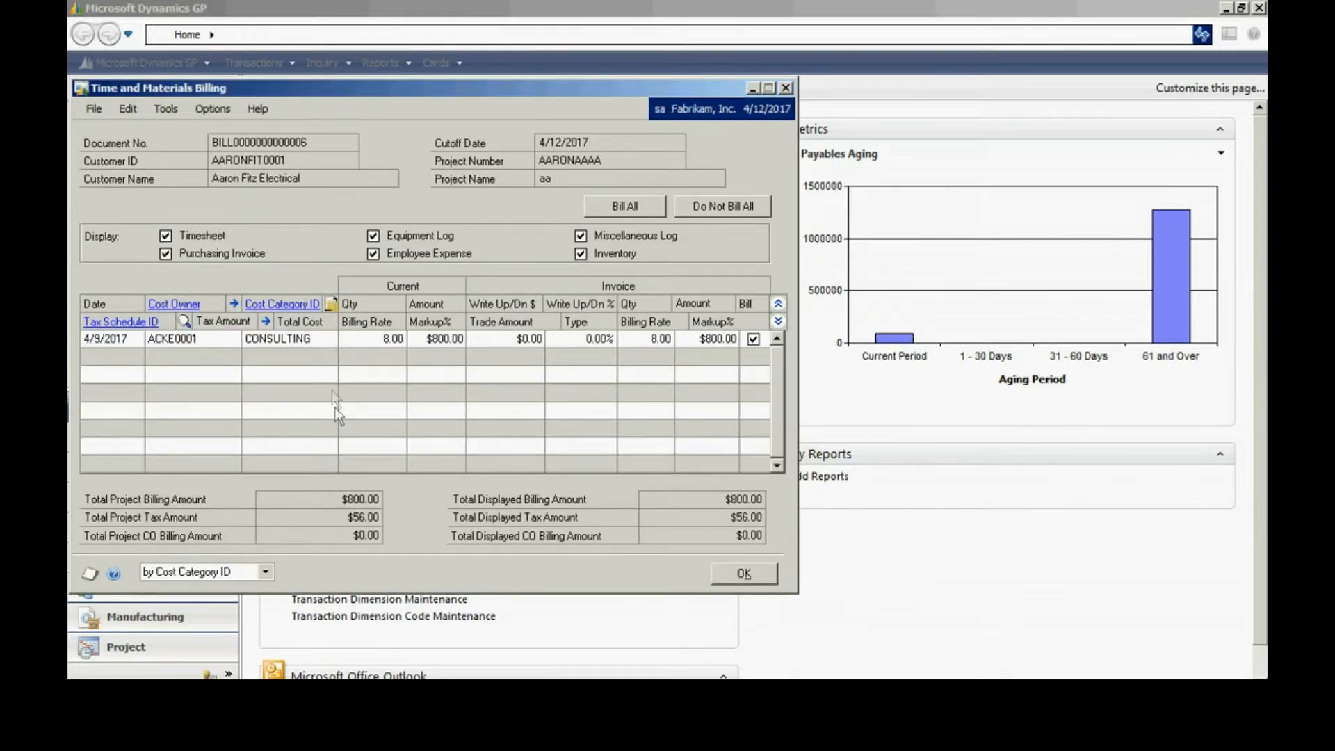
{"action": "left_click", "coordinate": [779, 320]}
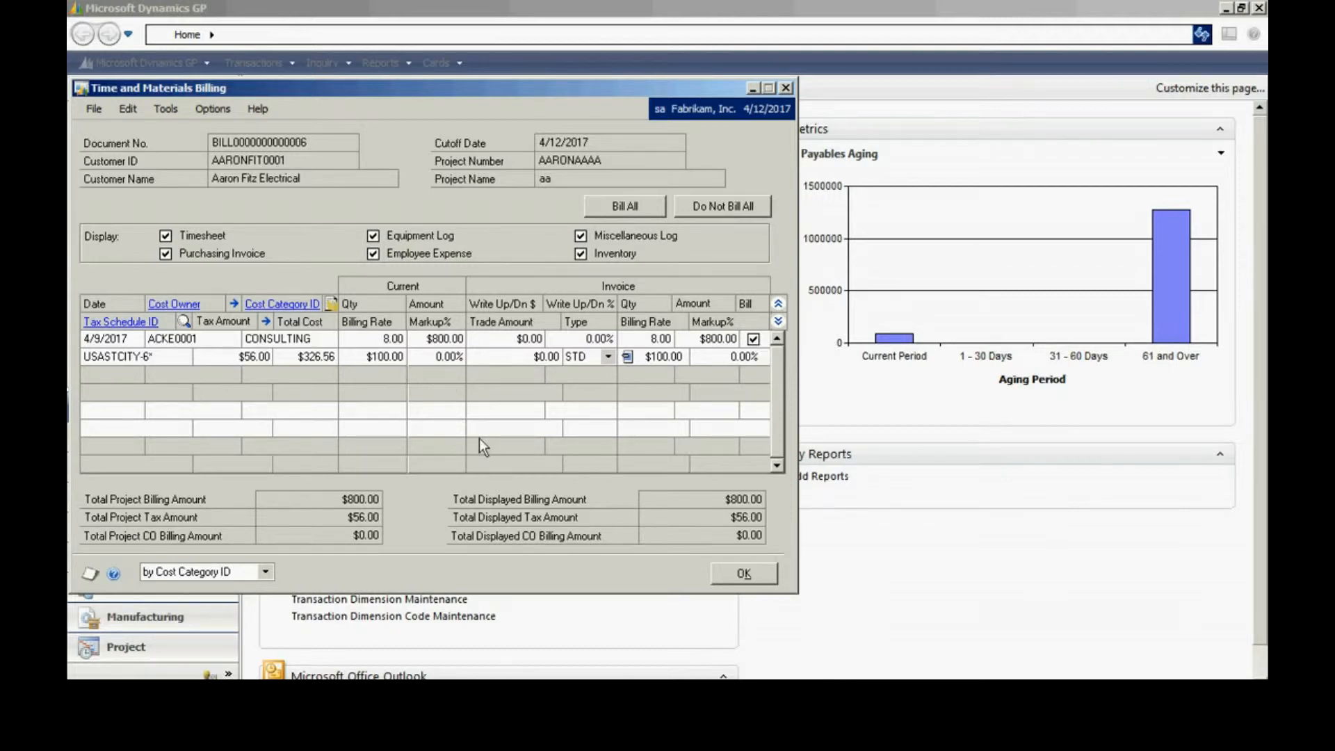
{"action": "left_click", "coordinate": [754, 573]}
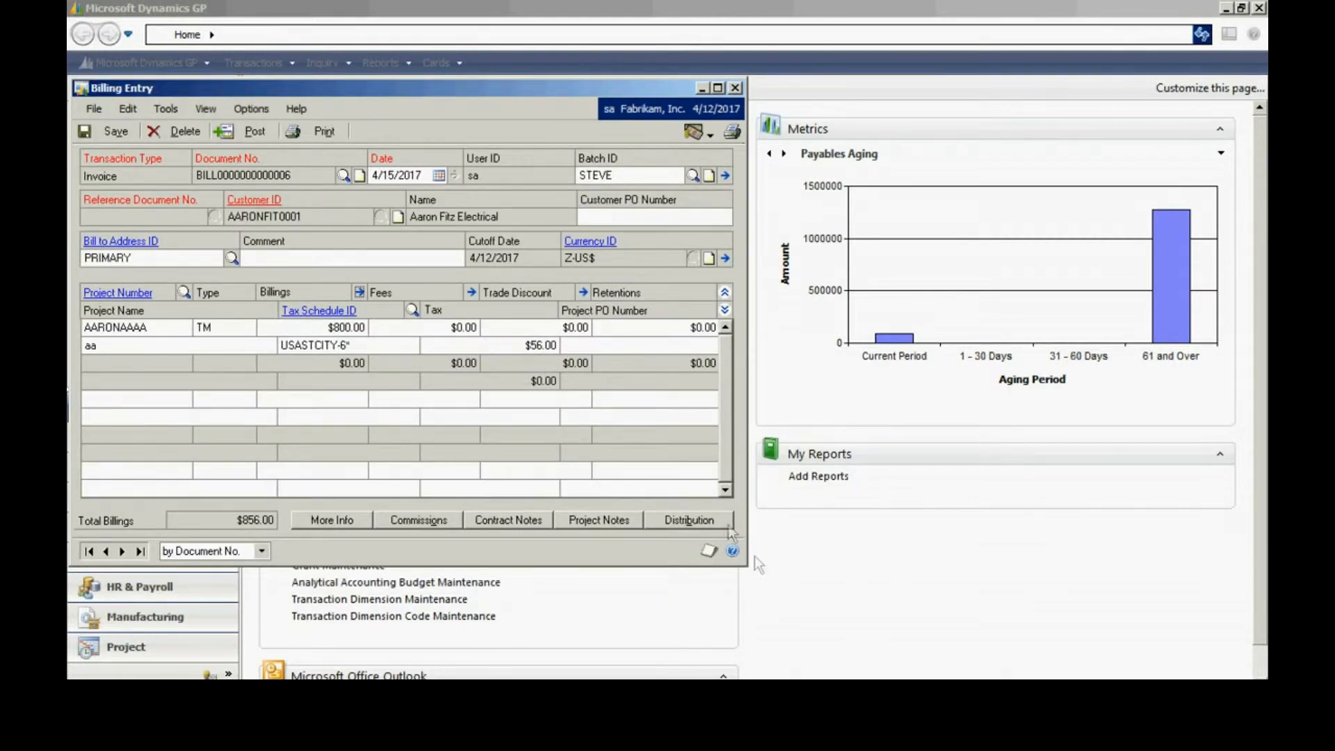
Save the invoice and print it in the DEFAULT bill format, sending the output to the screen instead of the printer.
{"action": "left_click", "coordinate": [320, 135]}
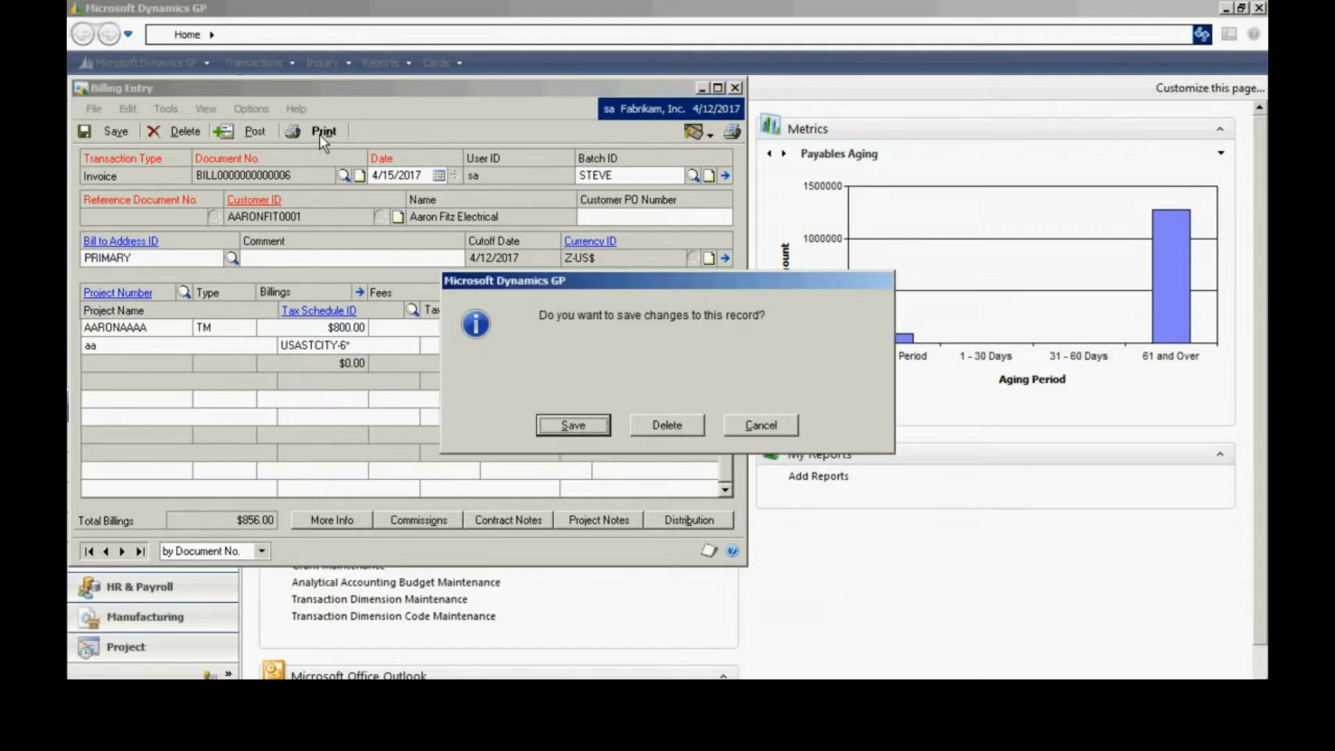
{"action": "left_click", "coordinate": [585, 428]}
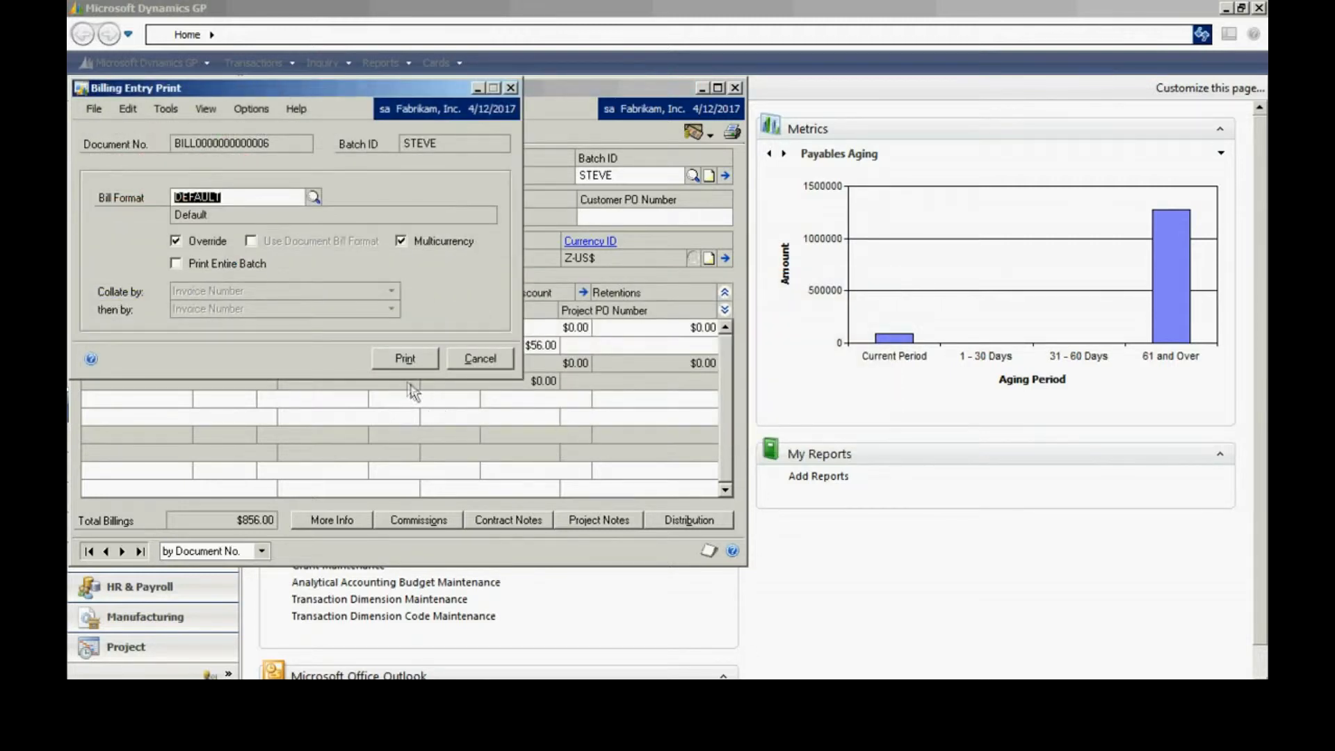
{"action": "left_click", "coordinate": [405, 359]}
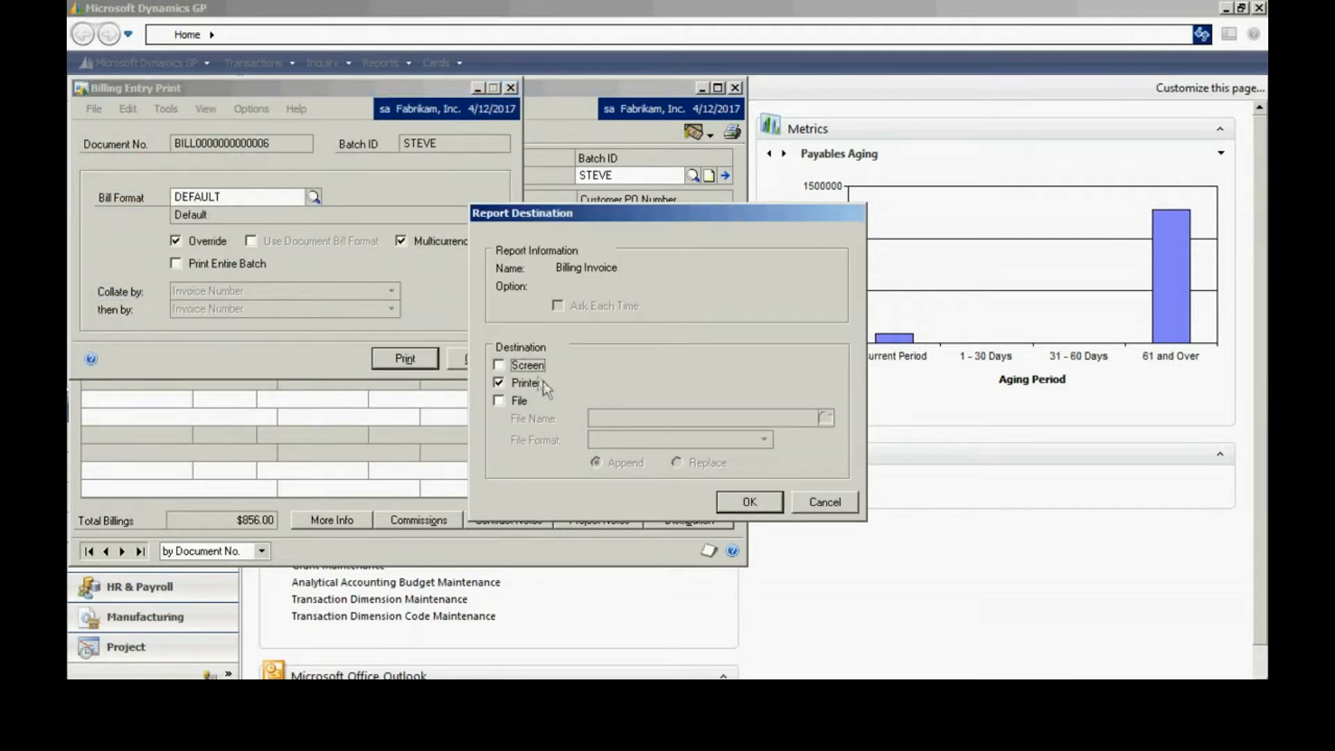
{"action": "left_click", "coordinate": [526, 381]}
{"action": "left_click", "coordinate": [750, 501]}
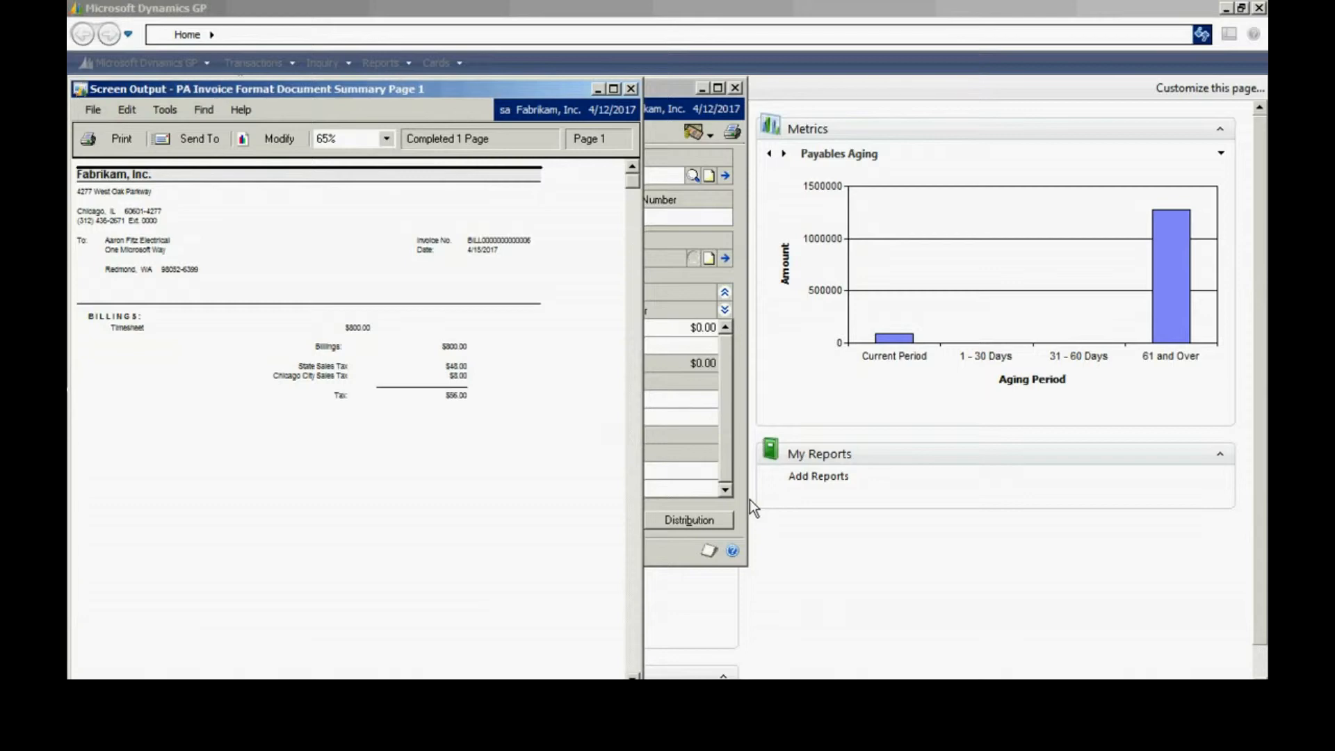
Review the document detail and contract detail versions of the invoice output, and close all the report windows.
{"action": "left_click", "coordinate": [612, 88]}
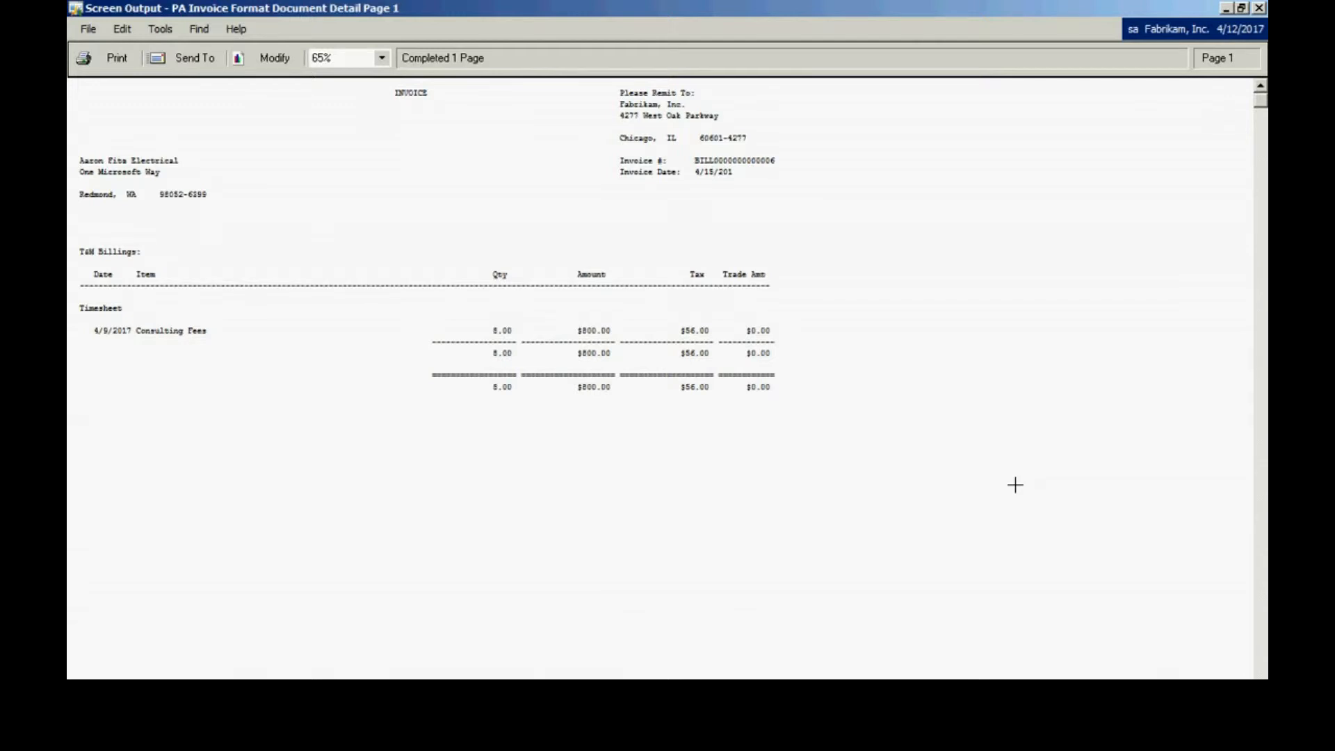
{"action": "left_click", "coordinate": [1260, 10]}
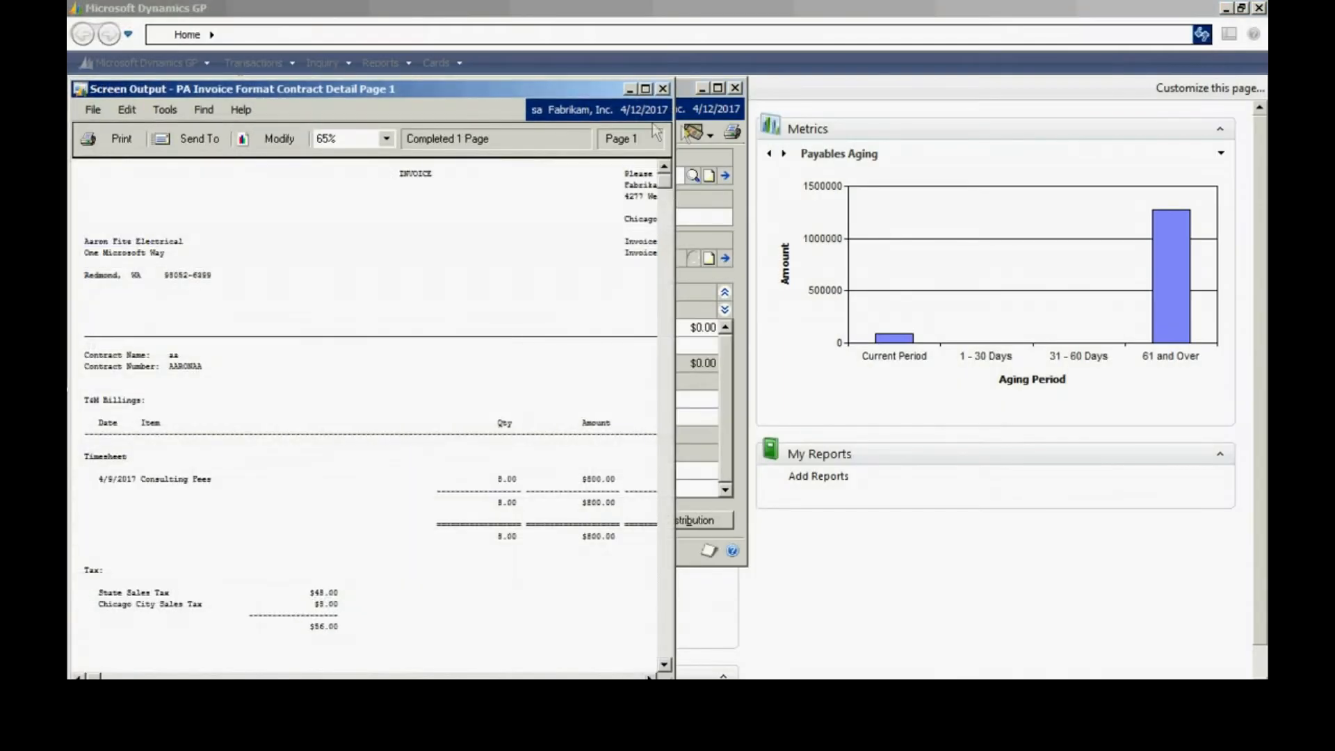
{"action": "left_click", "coordinate": [663, 88]}
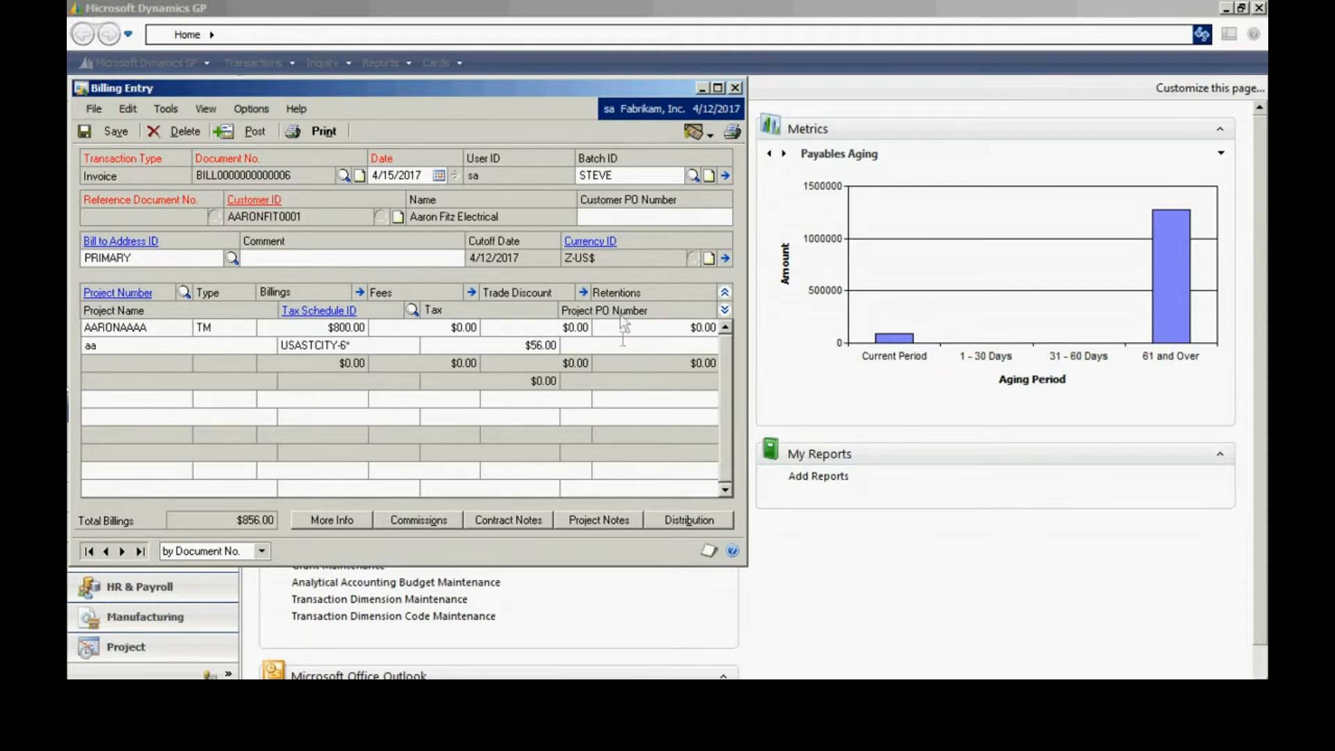
Remove the batch ID from the invoice, post the invoice individually, and close Billing Entry.
{"action": "left_click", "coordinate": [612, 175]}
{"action": "key", "text": "BackSpace"}
{"action": "left_click", "coordinate": [264, 131]}
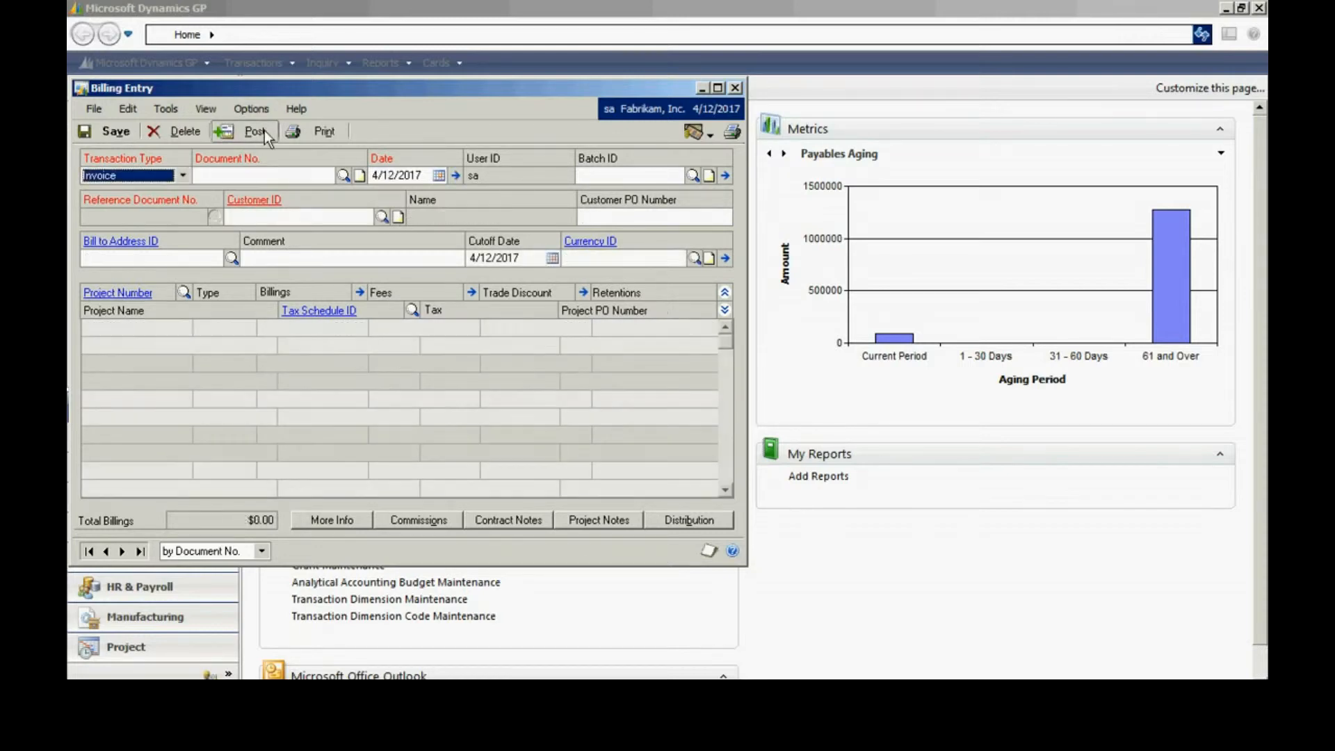
{"action": "left_click", "coordinate": [736, 88]}
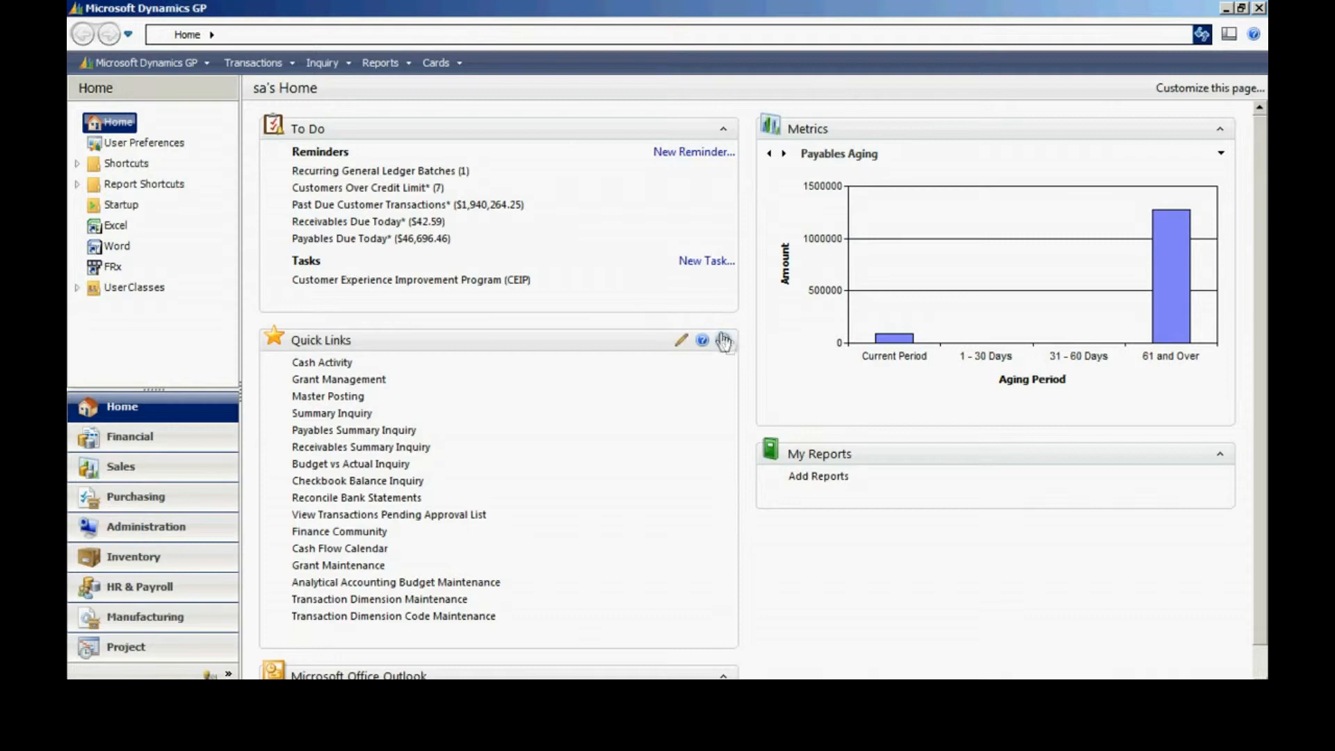
Open the project Corporate Inquiry and drill down to the contracts of customer Aaron Fitz Electrical.
{"action": "left_click", "coordinate": [322, 63]}
{"action": "mouse_move", "coordinate": [348, 208]}
{"action": "left_click", "coordinate": [521, 210]}
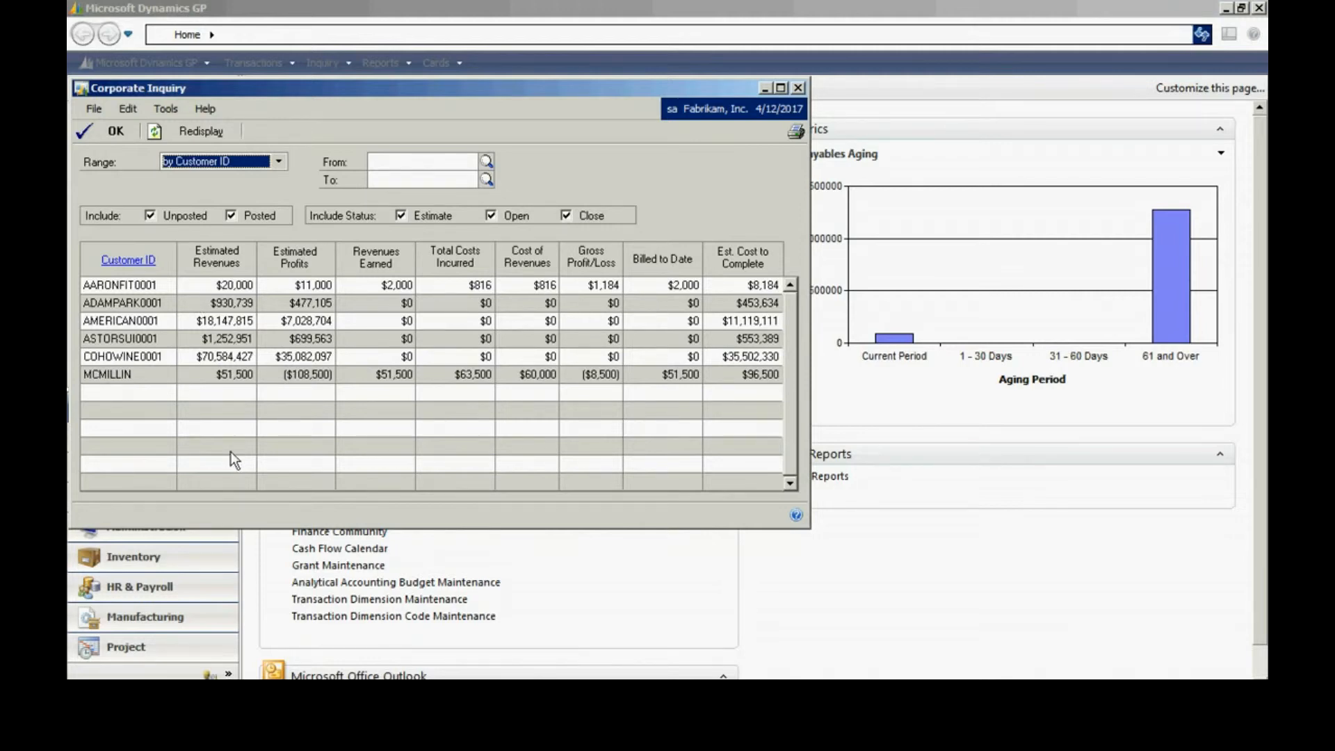
{"action": "left_click", "coordinate": [164, 288]}
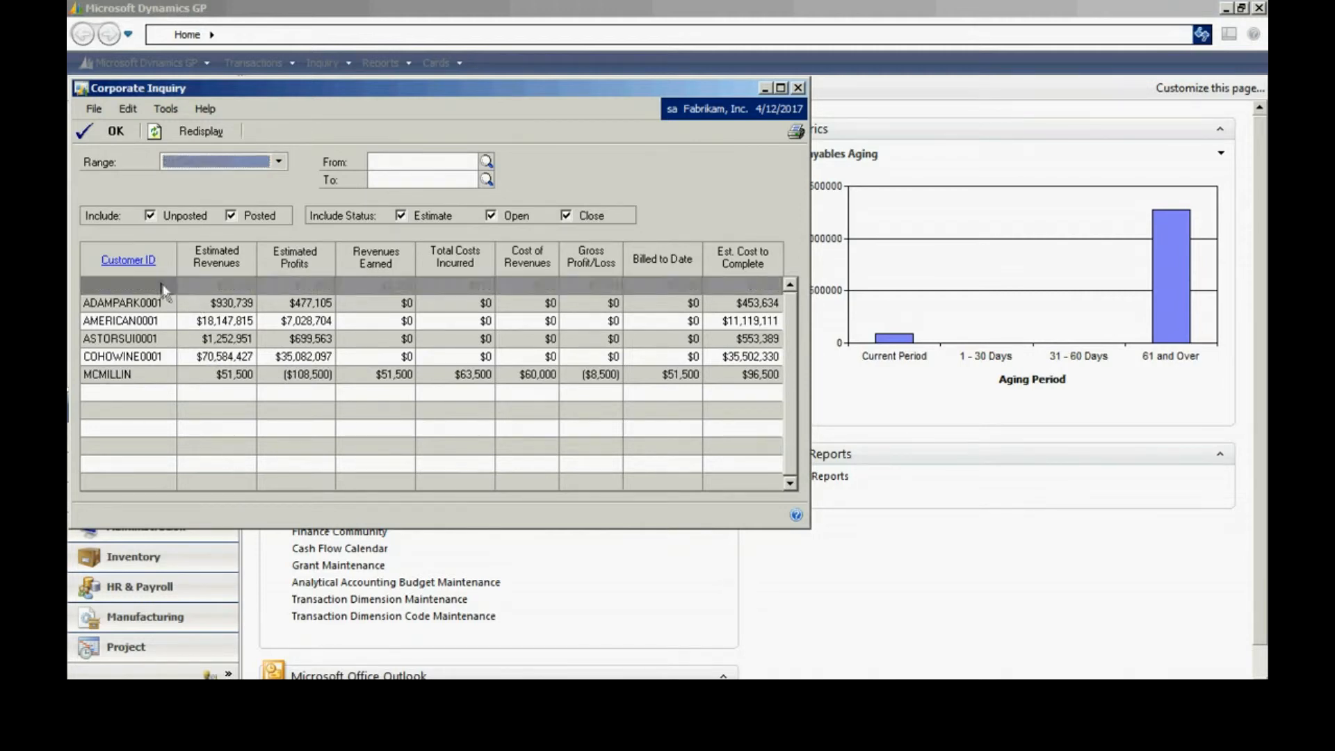
{"action": "left_click", "coordinate": [128, 261]}
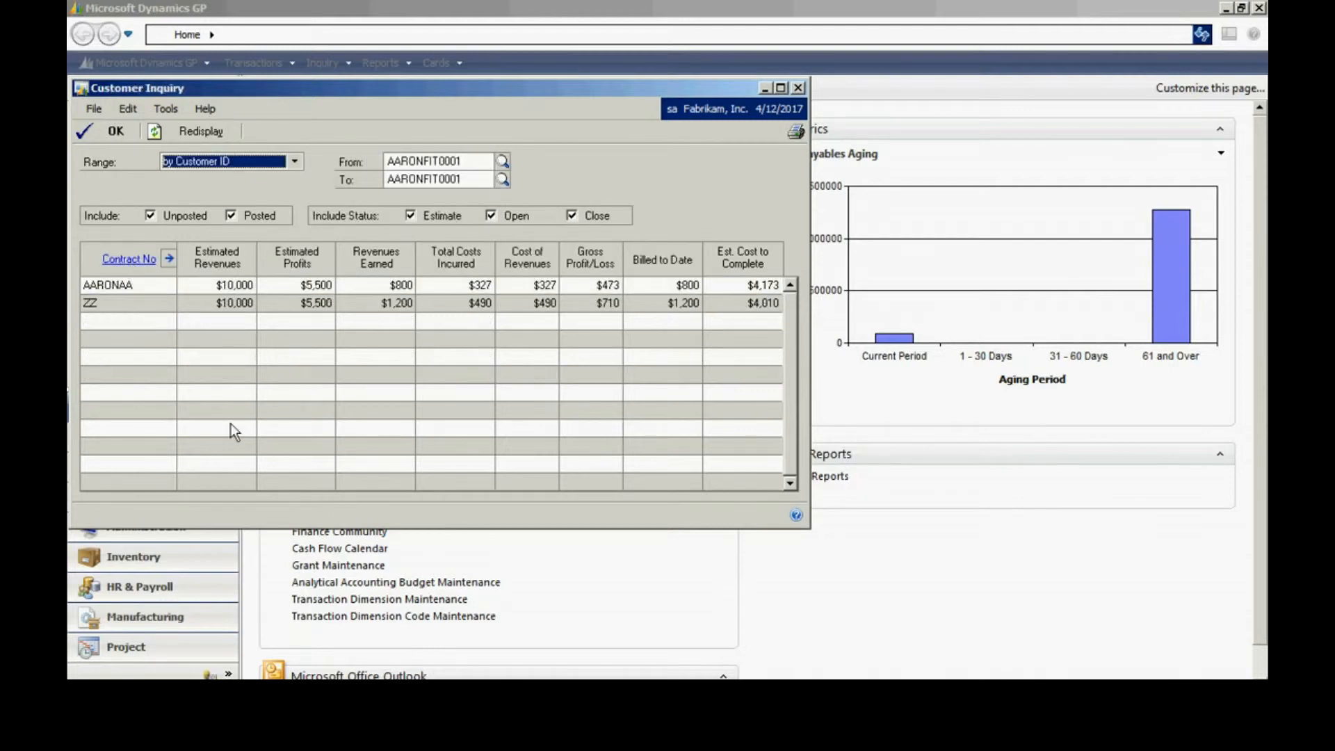
Drill down from the customer's contract AARONAA to the inquiry for its project AARONAAAA.
{"action": "left_click", "coordinate": [138, 286]}
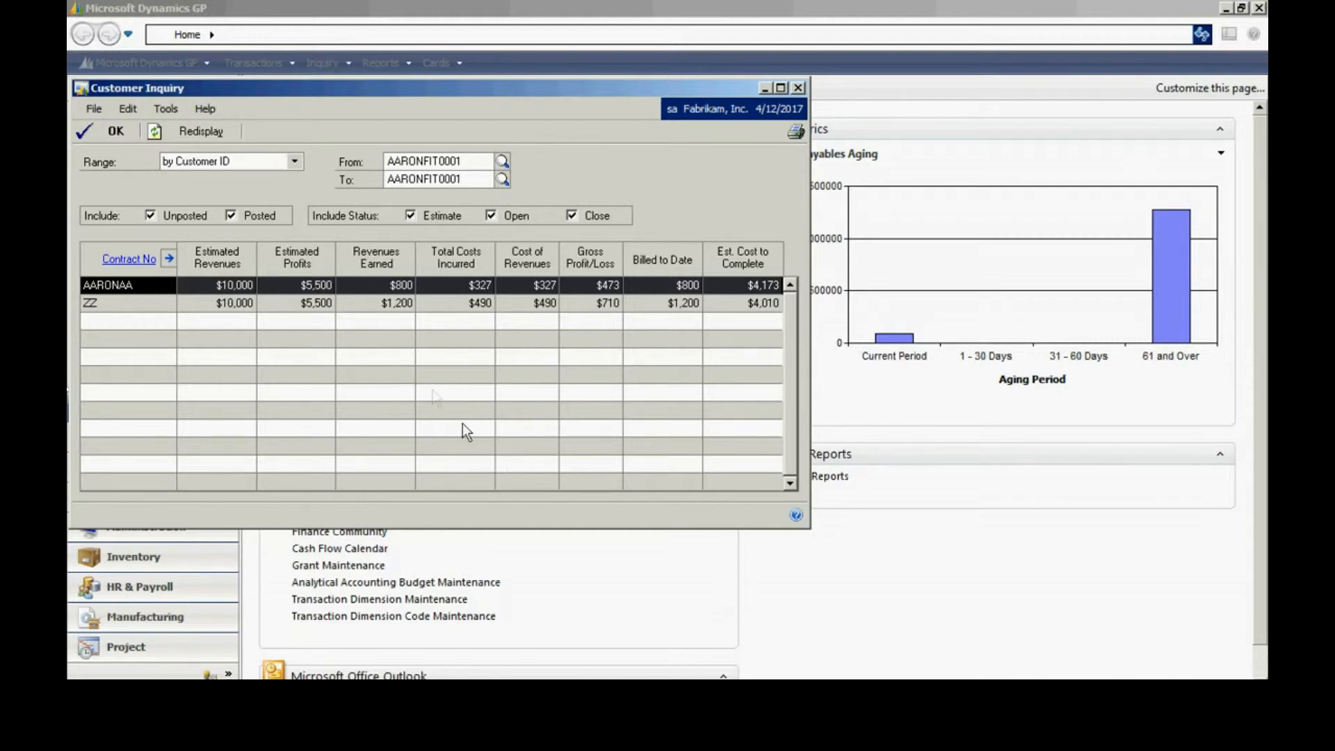
{"action": "left_click", "coordinate": [129, 259]}
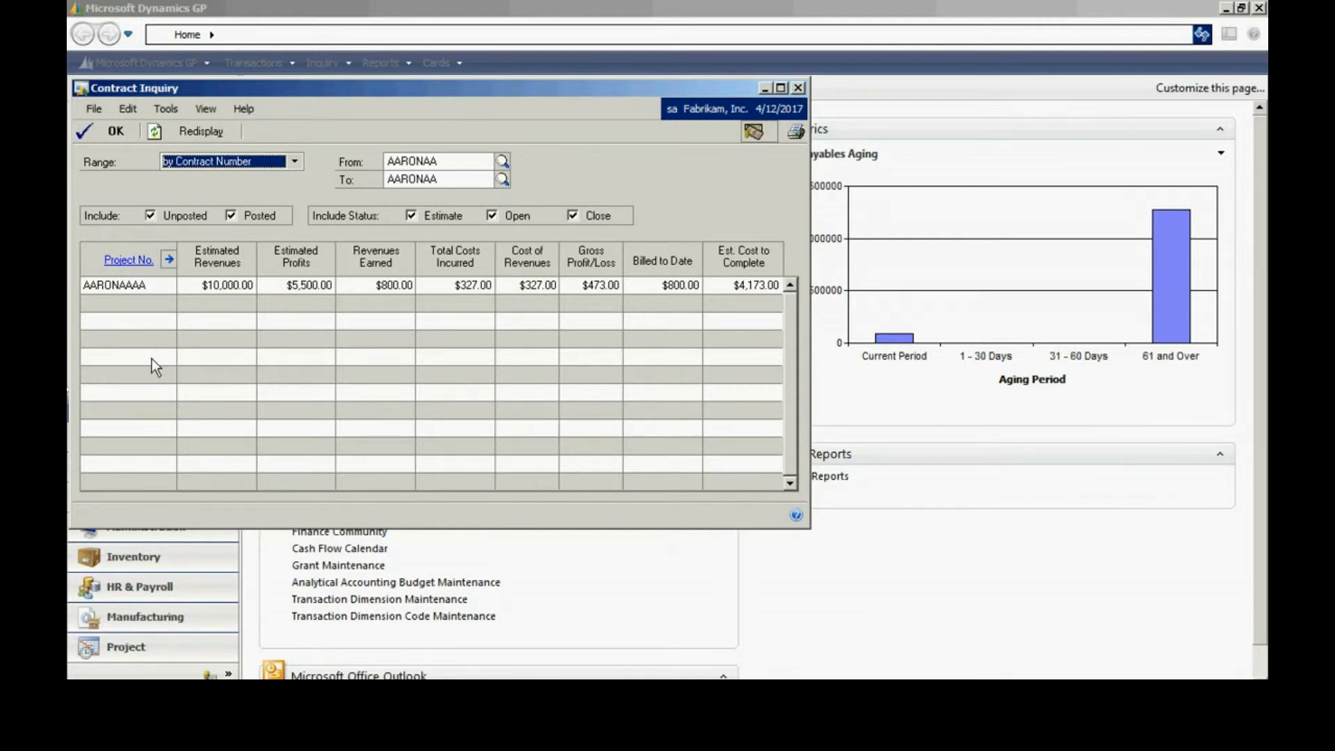
{"action": "left_click", "coordinate": [174, 286]}
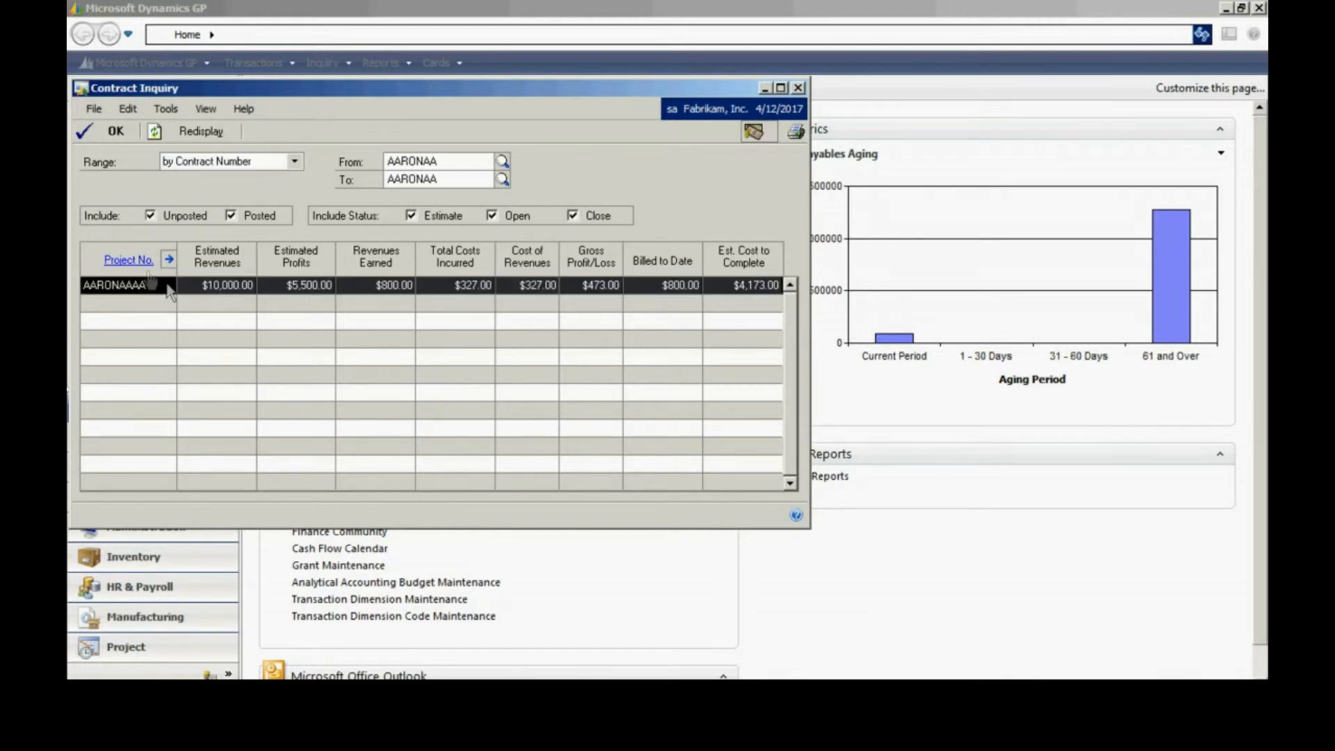
{"action": "left_click", "coordinate": [142, 262]}
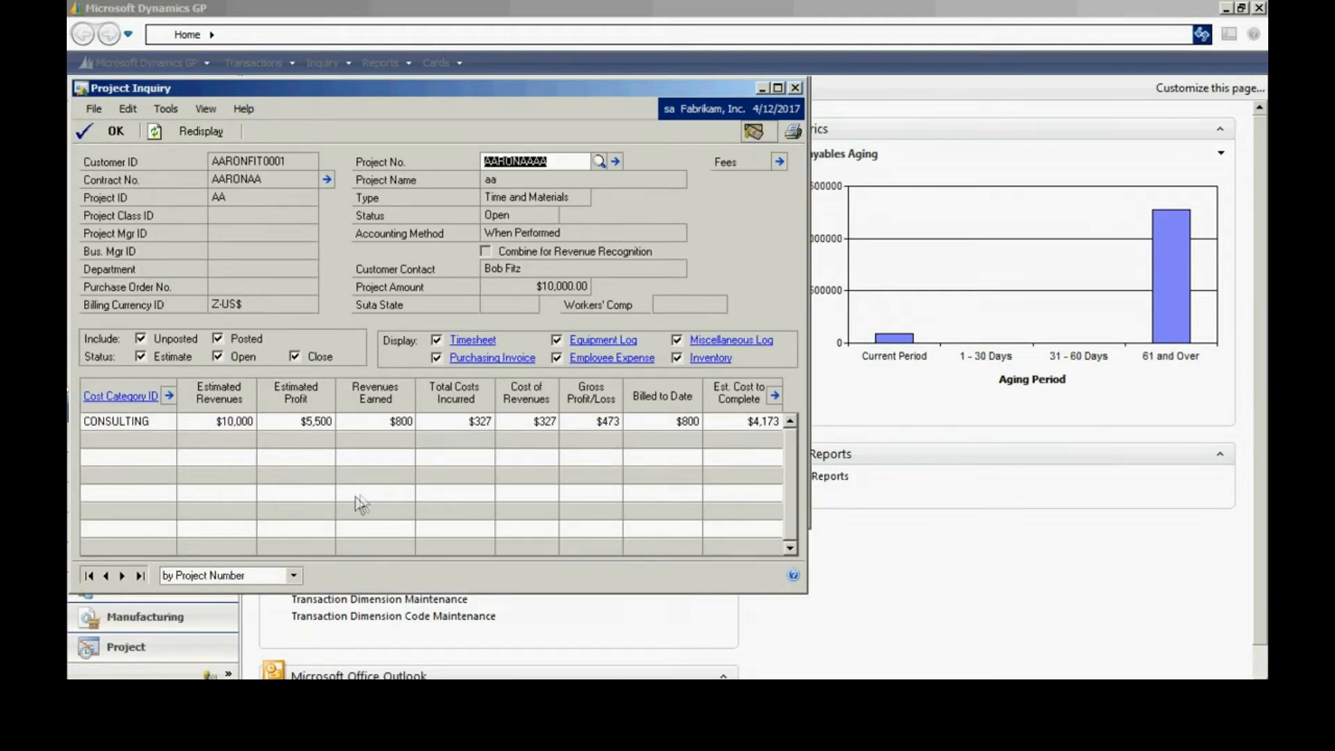
Open the budget detail of the project's CONSULTING cost category.
{"action": "left_click", "coordinate": [167, 396]}
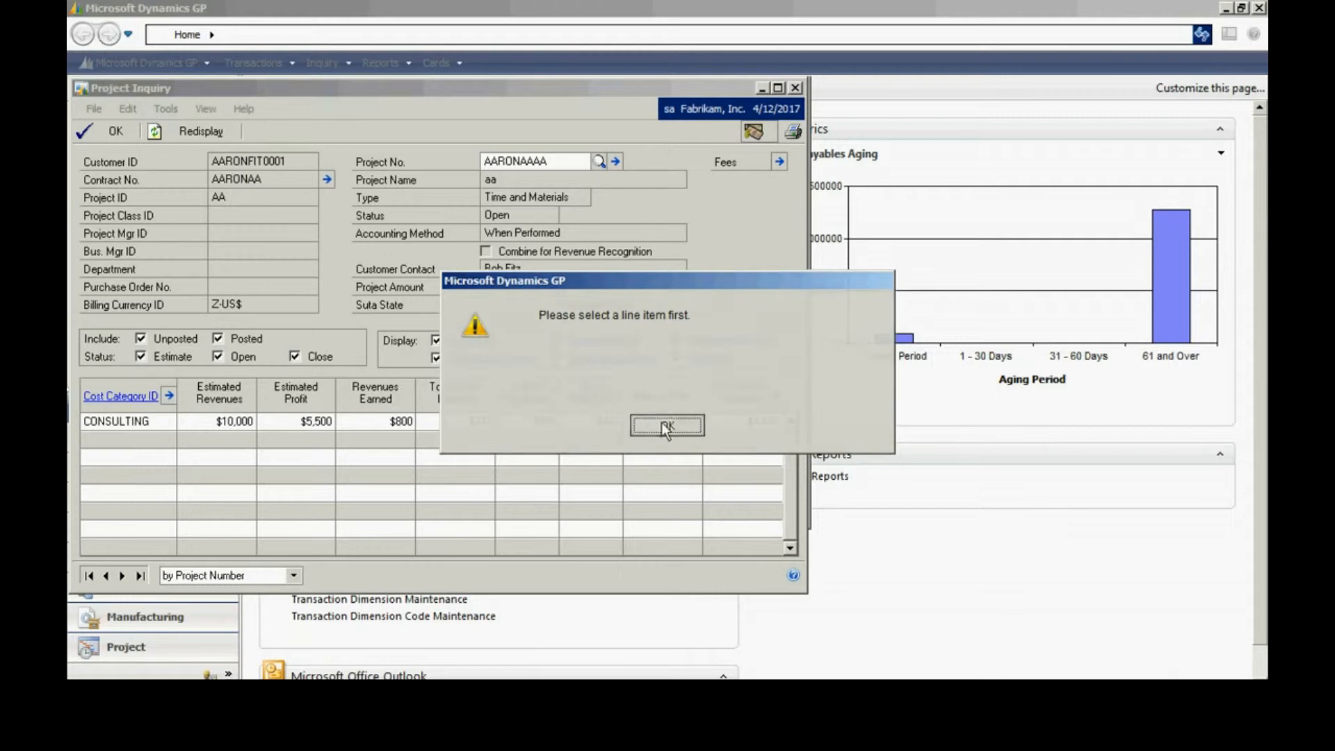
{"action": "left_click", "coordinate": [662, 423]}
{"action": "left_click", "coordinate": [146, 421]}
{"action": "left_click", "coordinate": [168, 396]}
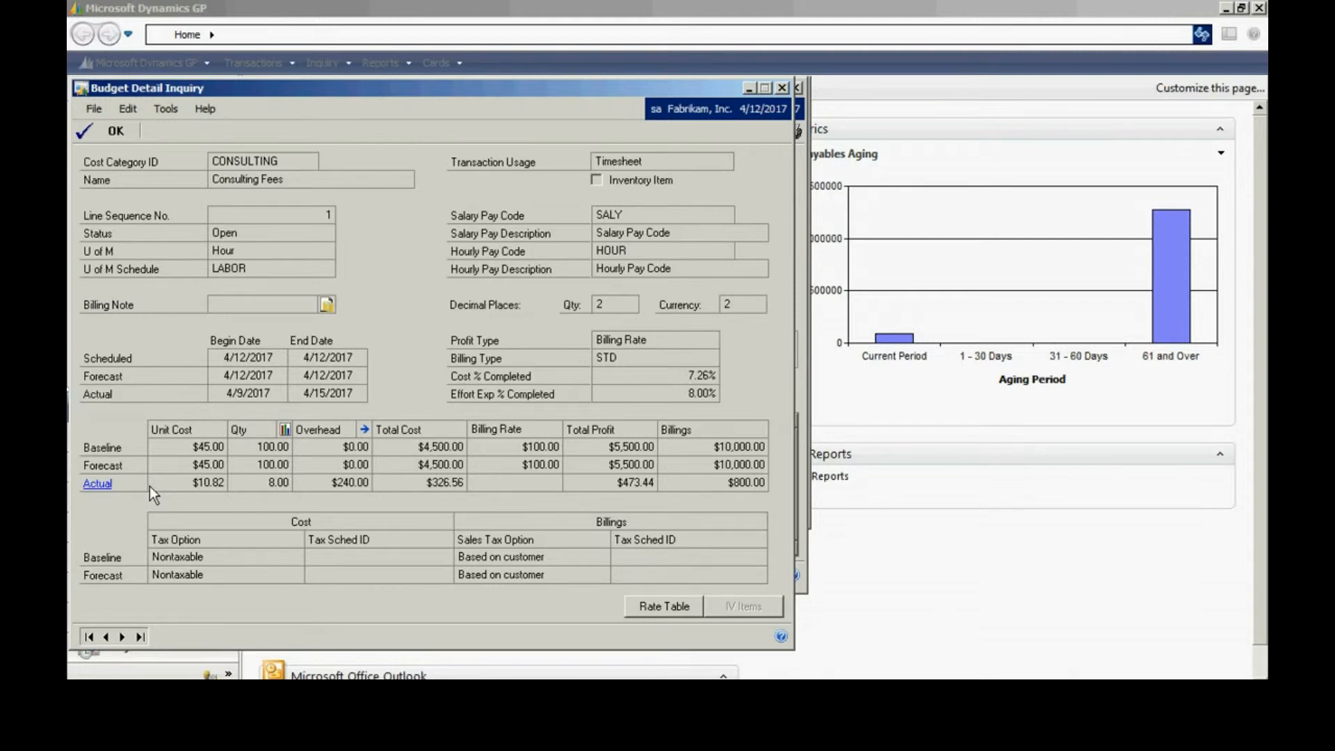
Trace the CONSULTING actuals to the posted timesheet document, showing the expanded line details, and return to the project inquiry.
{"action": "left_click", "coordinate": [97, 485]}
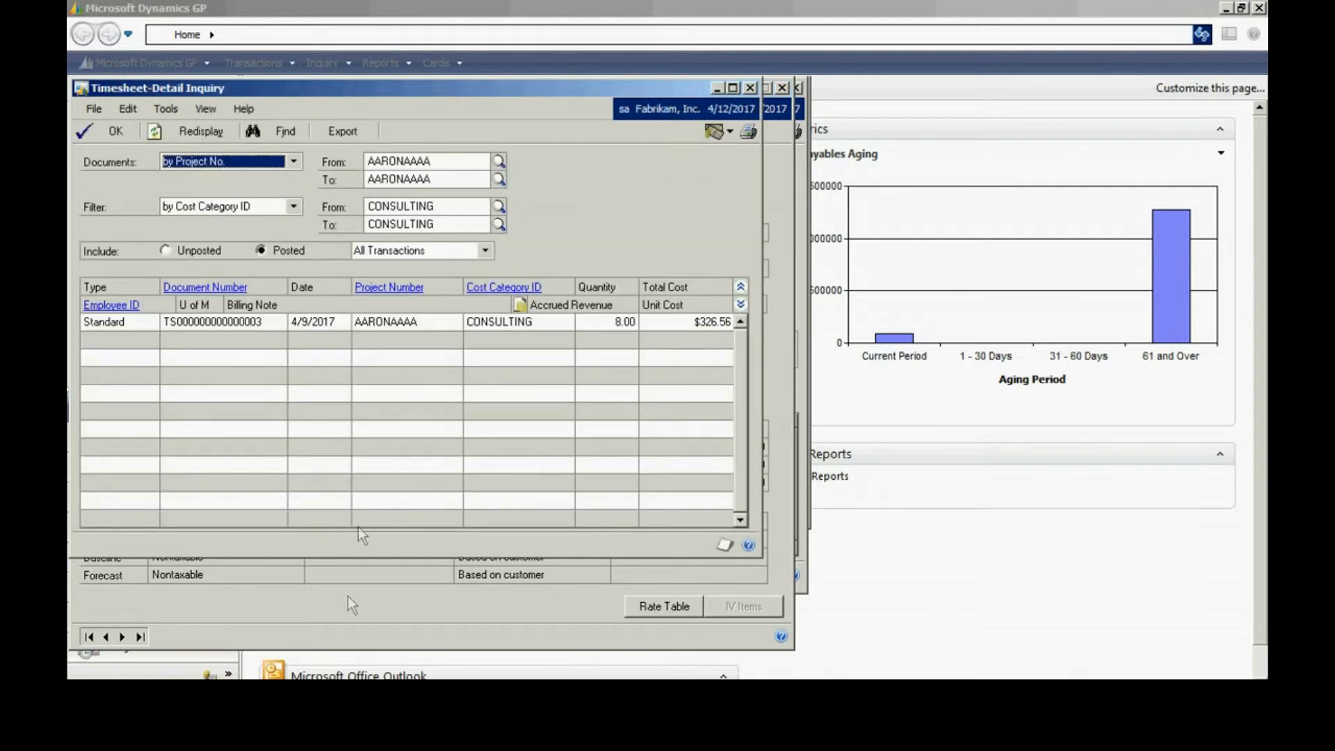
{"action": "left_click", "coordinate": [741, 304]}
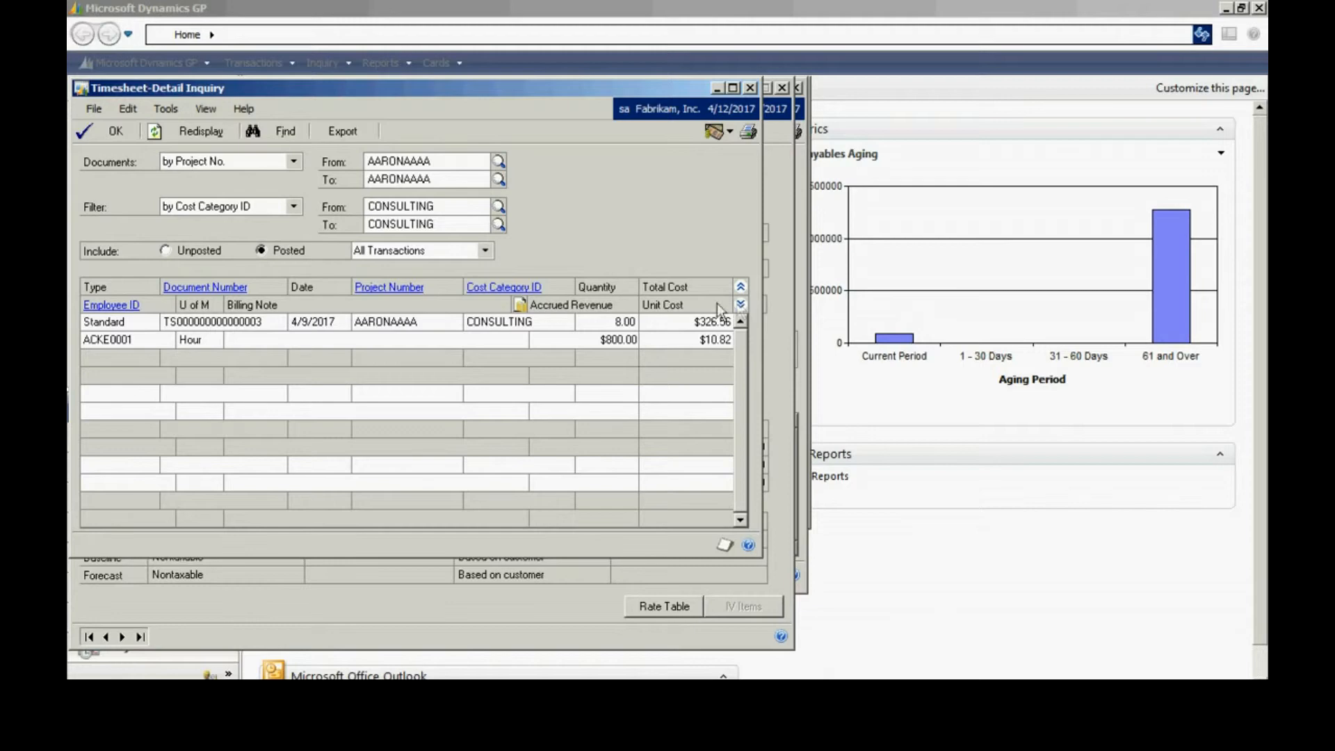
{"action": "left_click", "coordinate": [352, 321]}
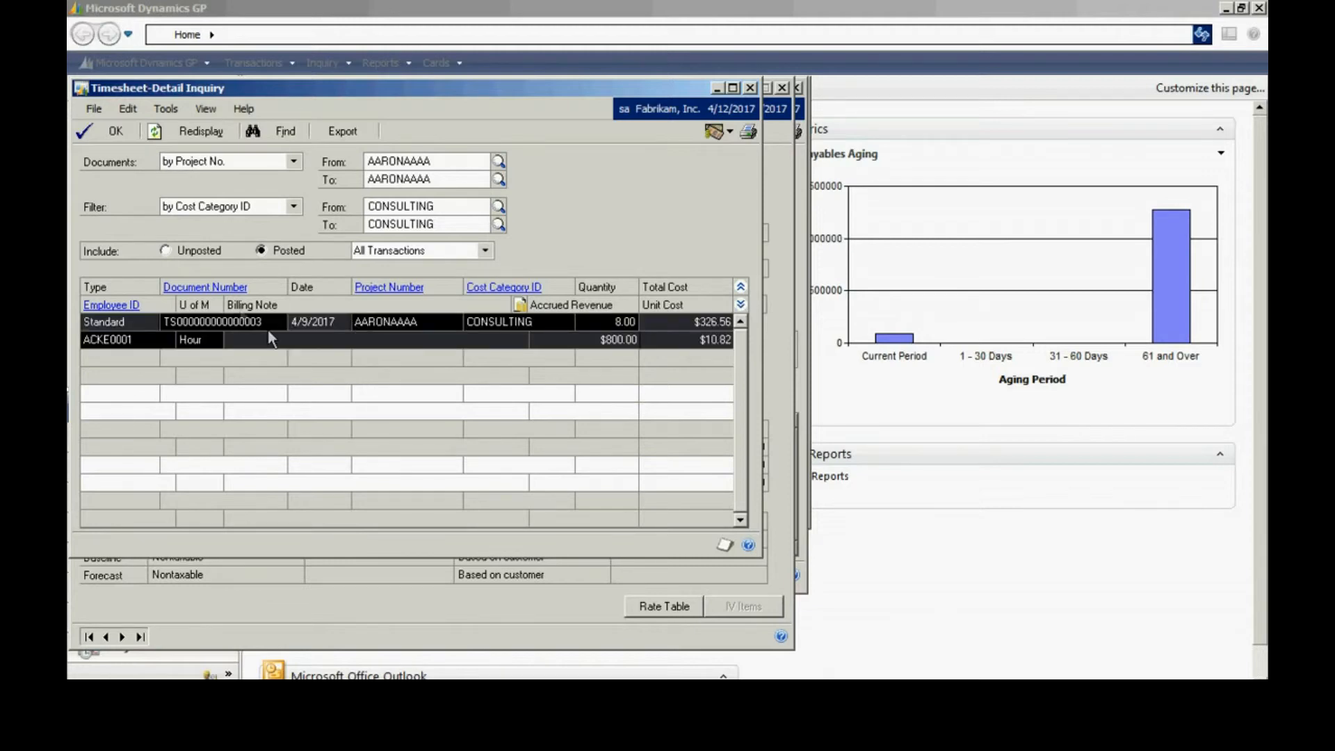
{"action": "left_click", "coordinate": [220, 289]}
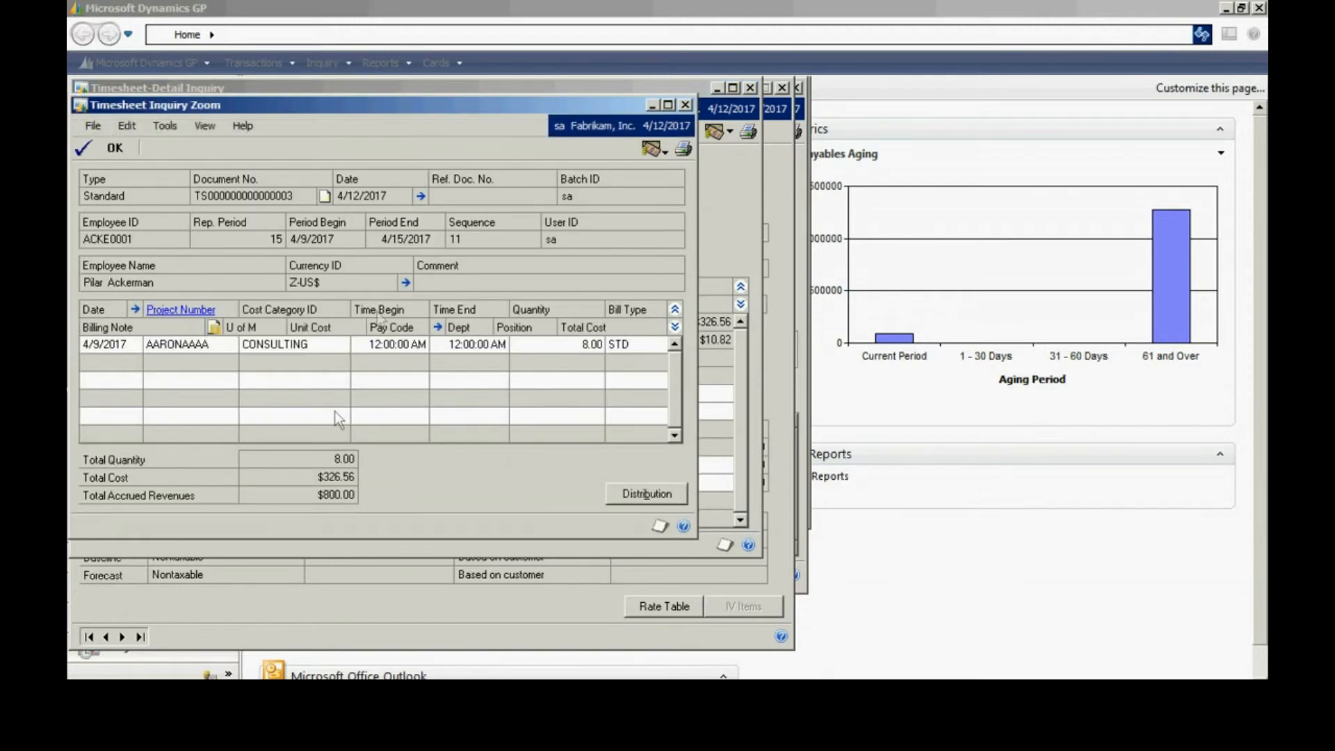
{"action": "left_click", "coordinate": [685, 105]}
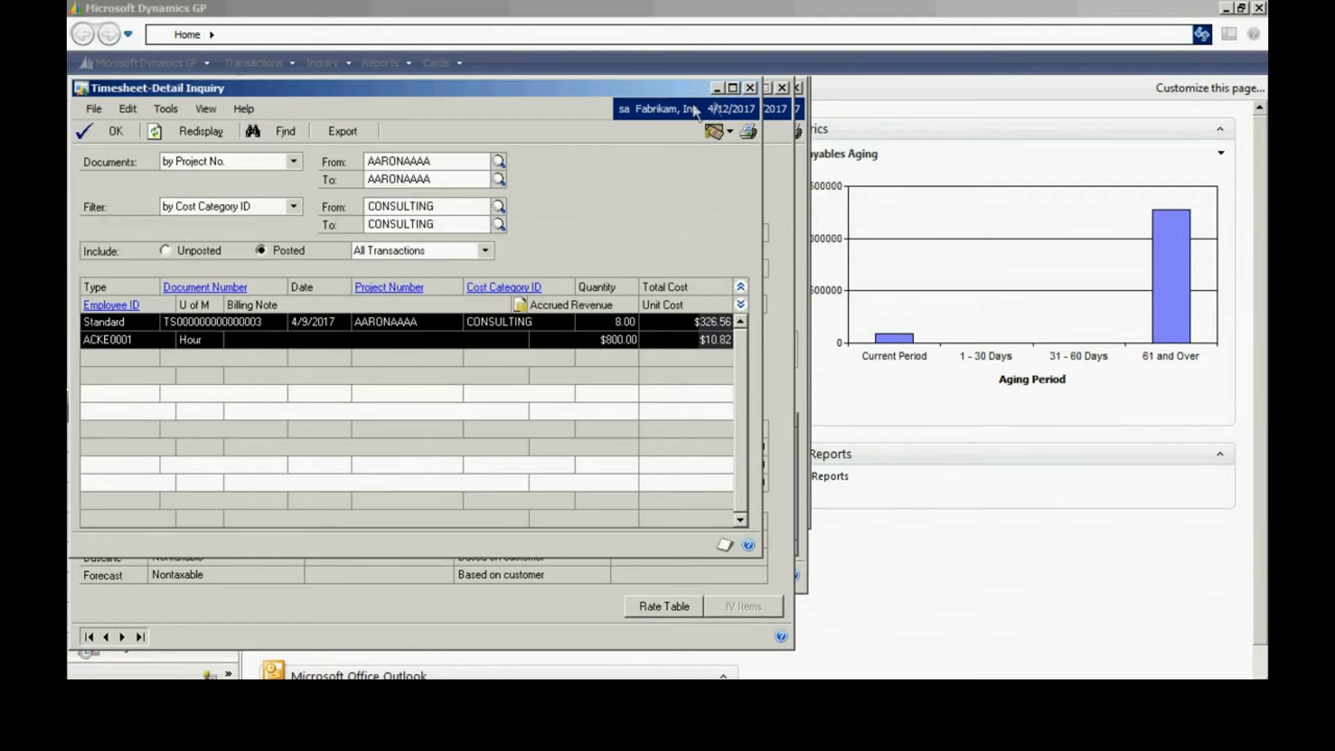
{"action": "left_click", "coordinate": [751, 89]}
{"action": "left_click", "coordinate": [783, 89]}
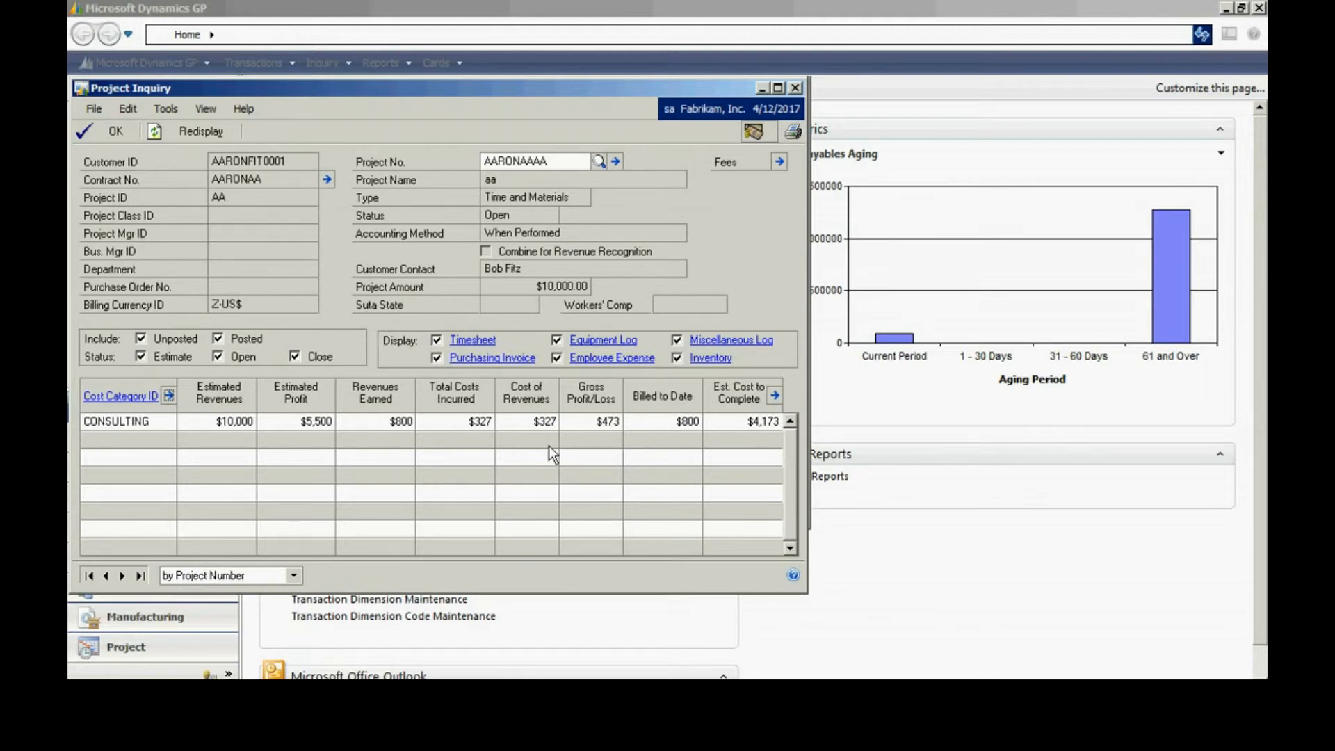
Print the Project Inquiry report for project AARONAAAA to the screen.
{"action": "left_click", "coordinate": [795, 137]}
{"action": "left_click", "coordinate": [751, 504]}
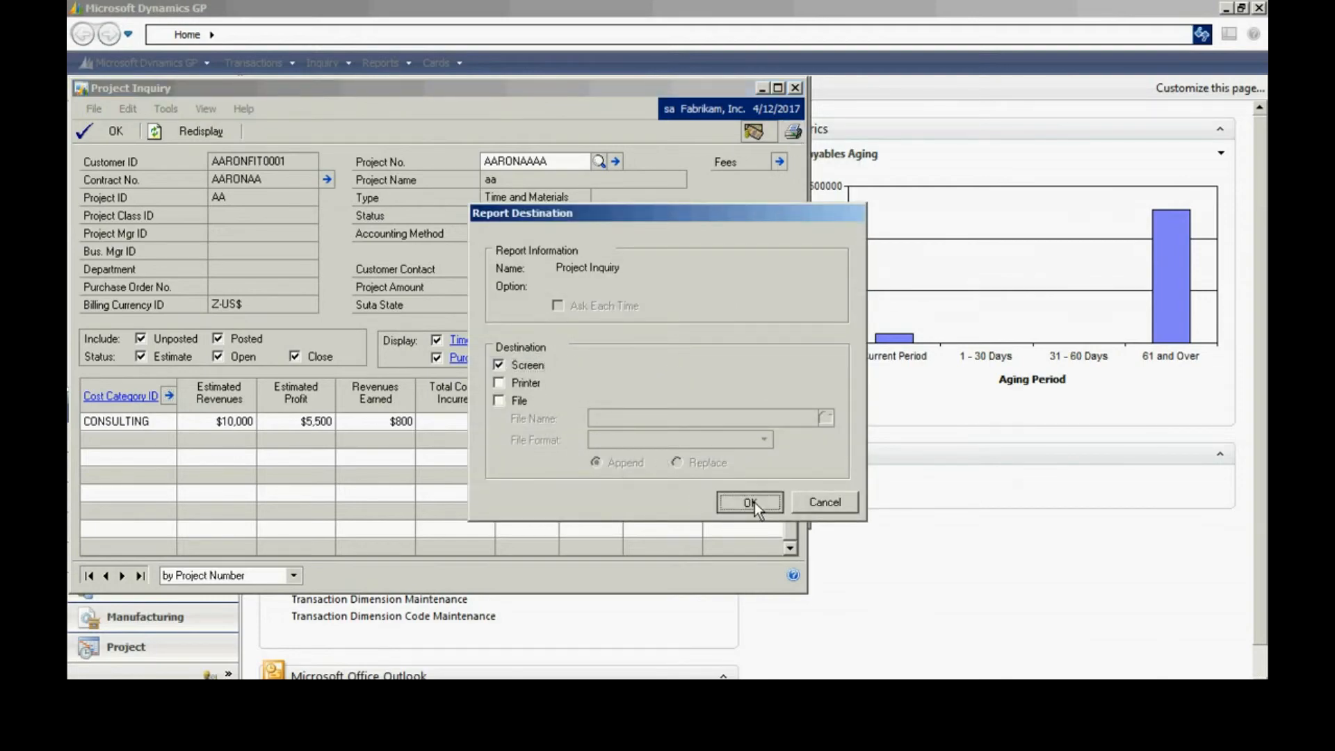
{"action": "left_click", "coordinate": [649, 91]}
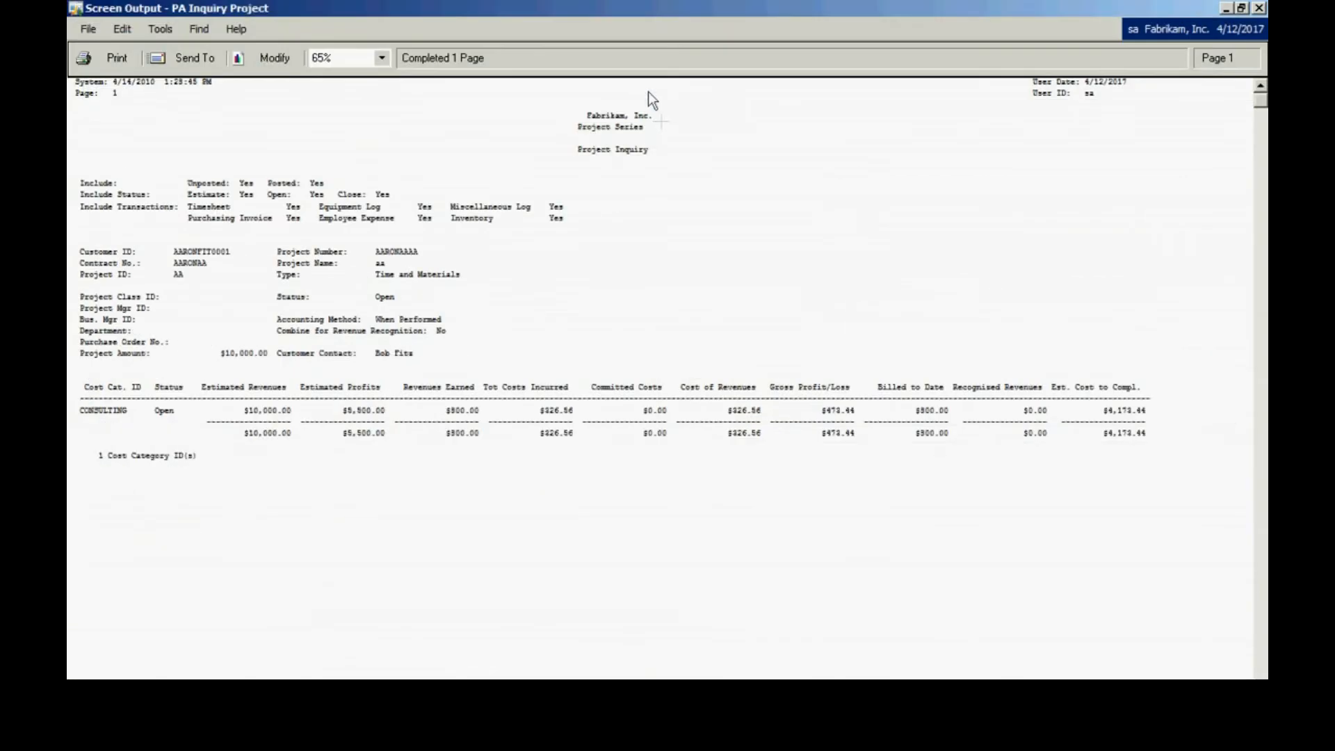